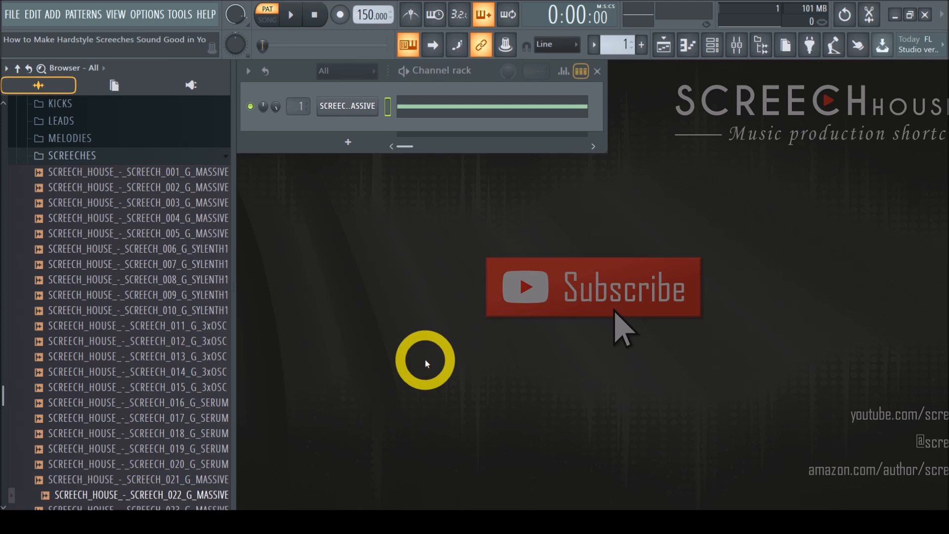
- Play the screech pattern once, and inspect its one-bar note in the piano roll
{"action": "left_click", "coordinate": [291, 14]}
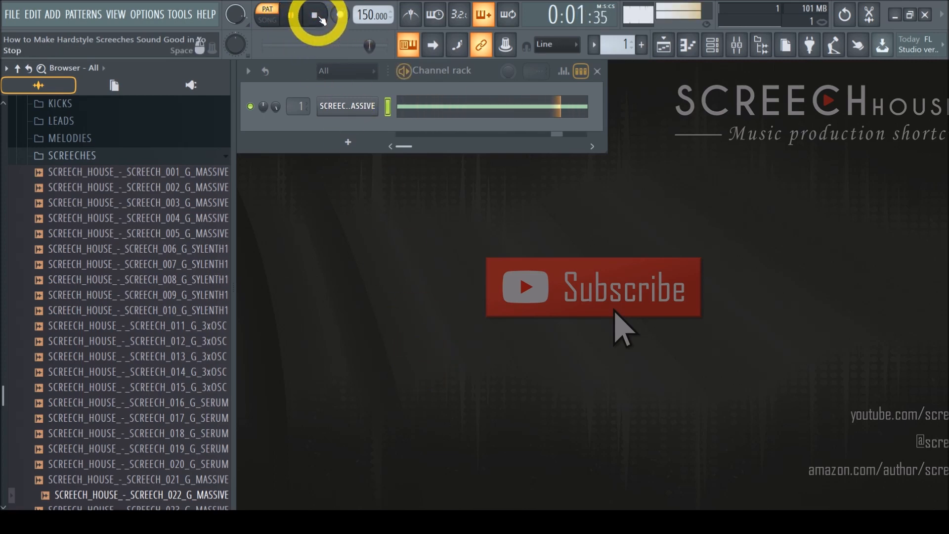
{"action": "left_click", "coordinate": [320, 18]}
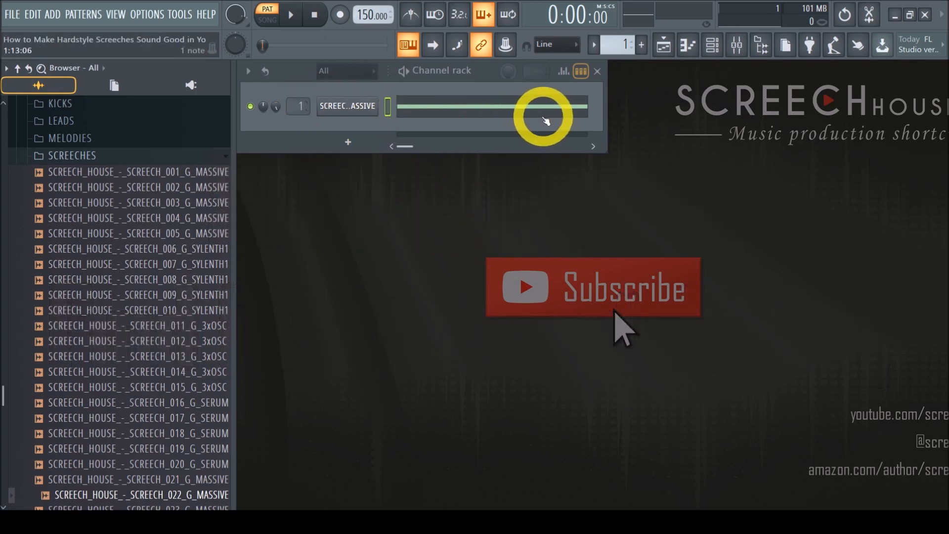
{"action": "left_click", "coordinate": [442, 111]}
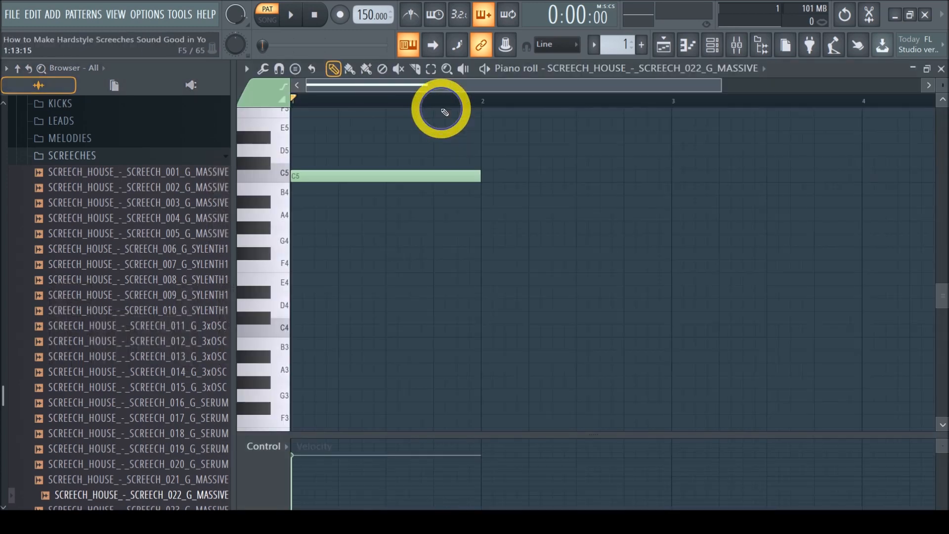
{"action": "scroll", "coordinate": [286, 188], "scroll_direction": "up", "scroll_amount": 2}
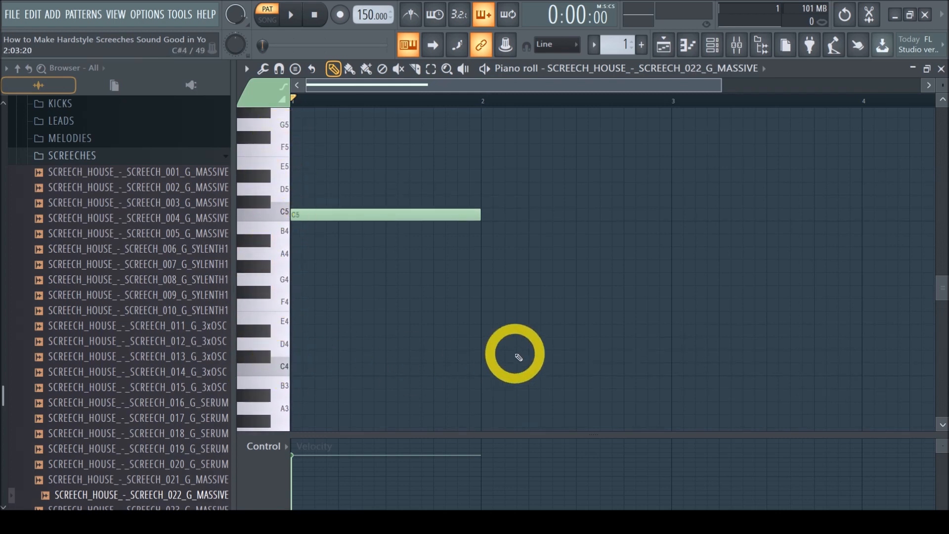
{"action": "scroll", "coordinate": [267, 173], "scroll_direction": "down", "scroll_amount": 2}
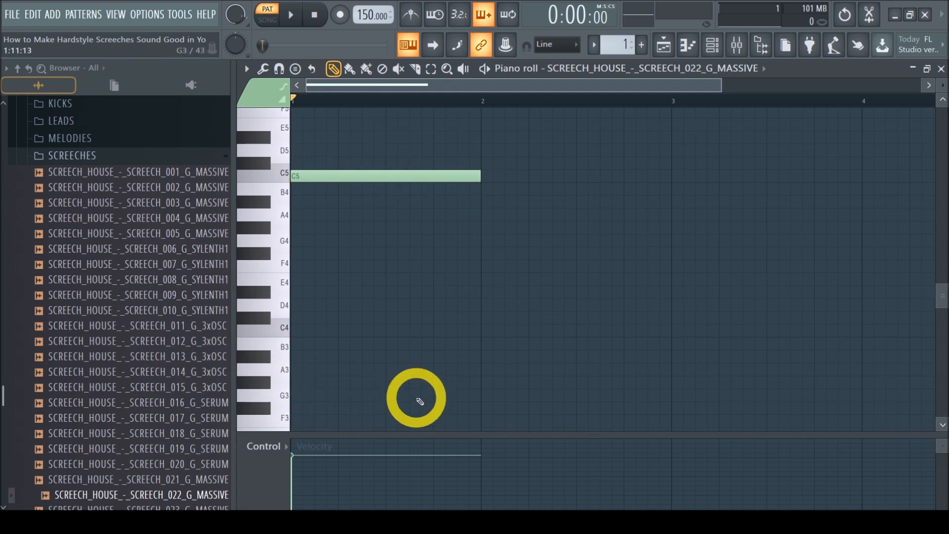
{"action": "scroll", "coordinate": [448, 383], "scroll_direction": "up", "scroll_amount": 2}
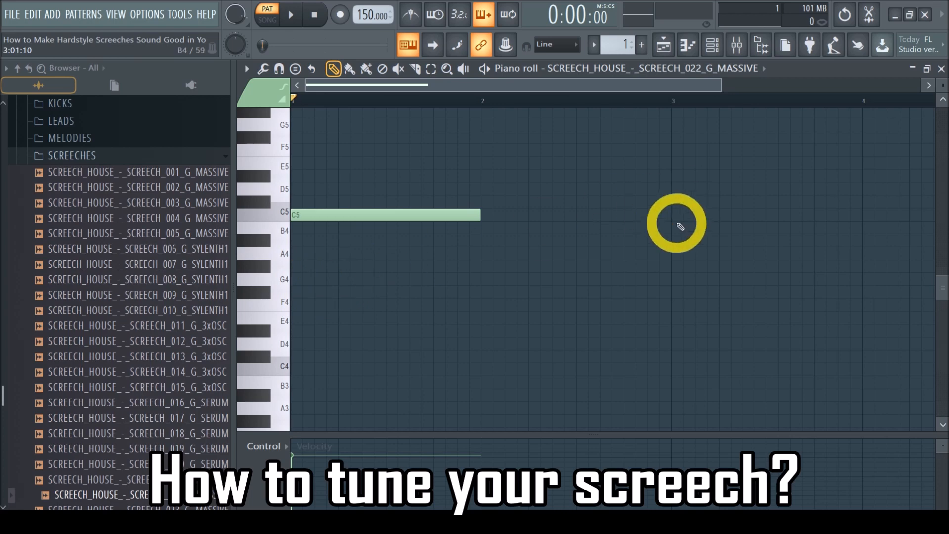
{"action": "left_click", "coordinate": [941, 69]}
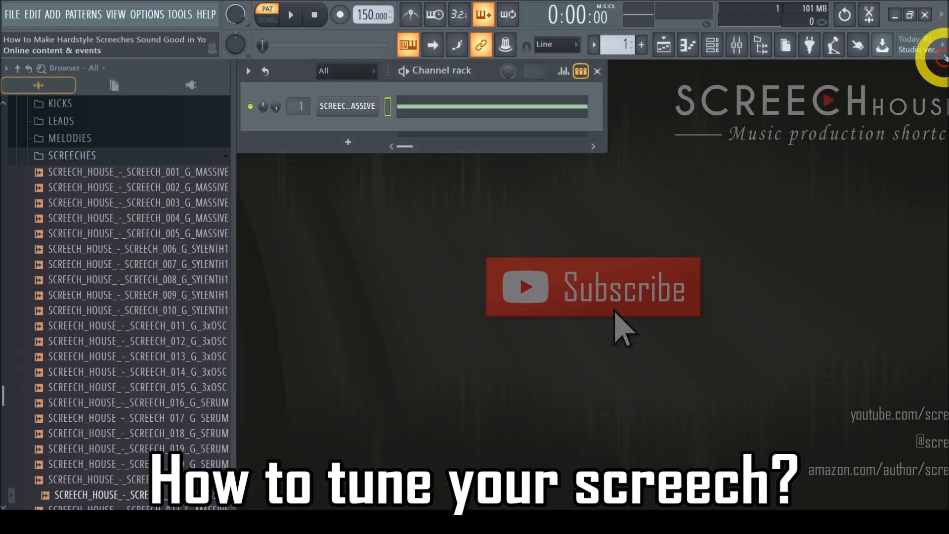
- Load the SCREECH_HOUSE_-_SCREECH_022_G_MASSIVE sample into the Edison audio editor, detect its pitch regions, and close the editor and channel settings
{"action": "left_click", "coordinate": [349, 107]}
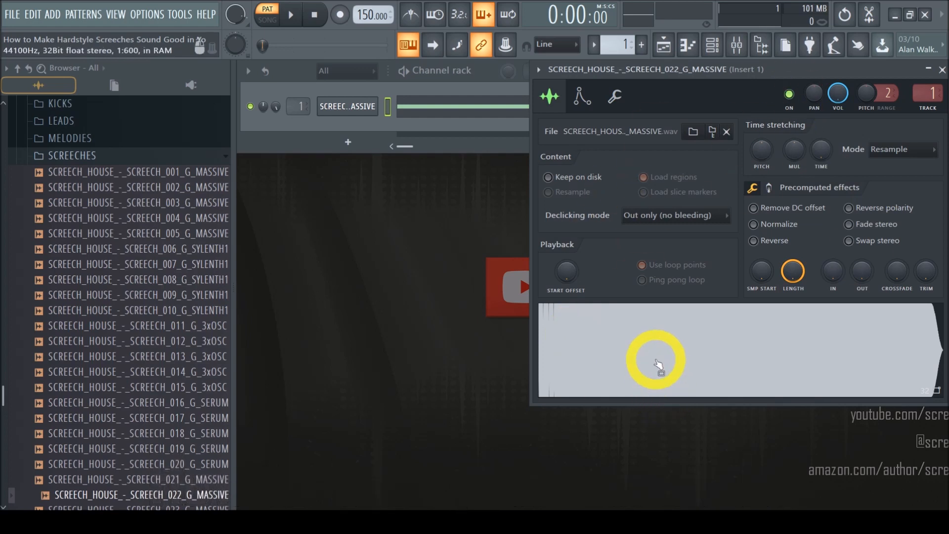
{"action": "right_click", "coordinate": [652, 338]}
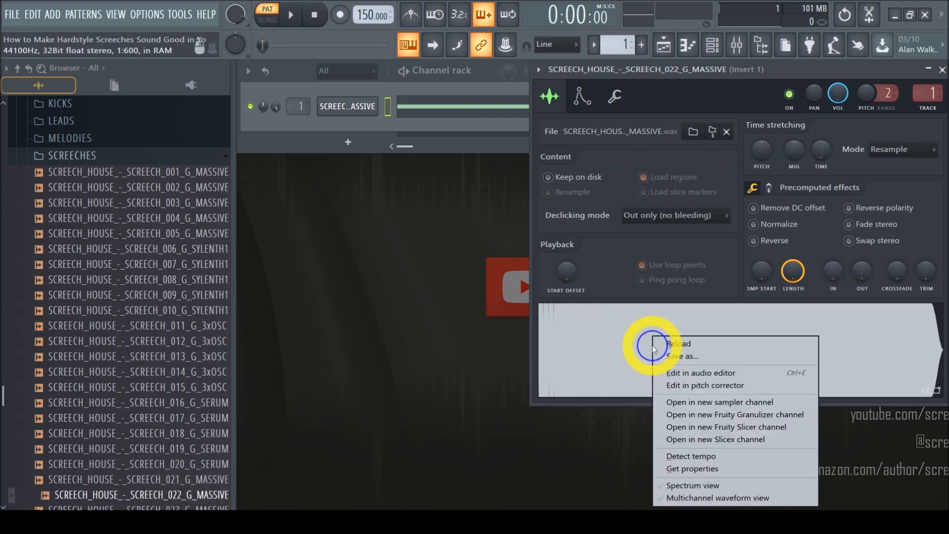
{"action": "left_click", "coordinate": [705, 374]}
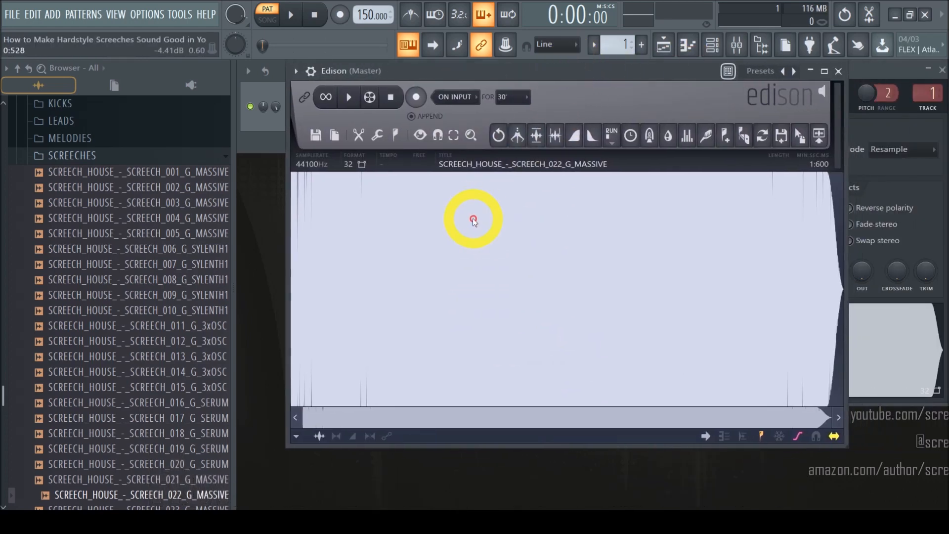
{"action": "right_click", "coordinate": [472, 221]}
{"action": "mouse_move", "coordinate": [499, 281]}
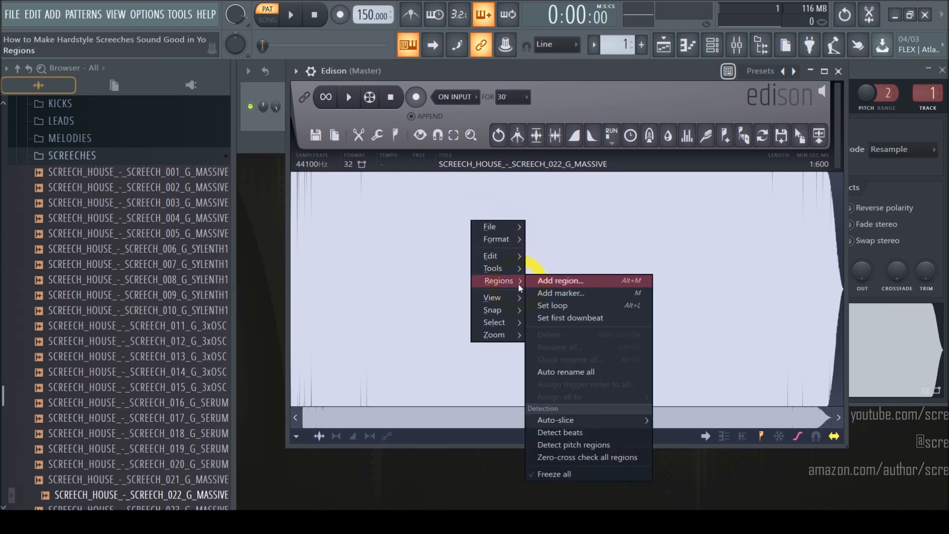
{"action": "left_click", "coordinate": [594, 445]}
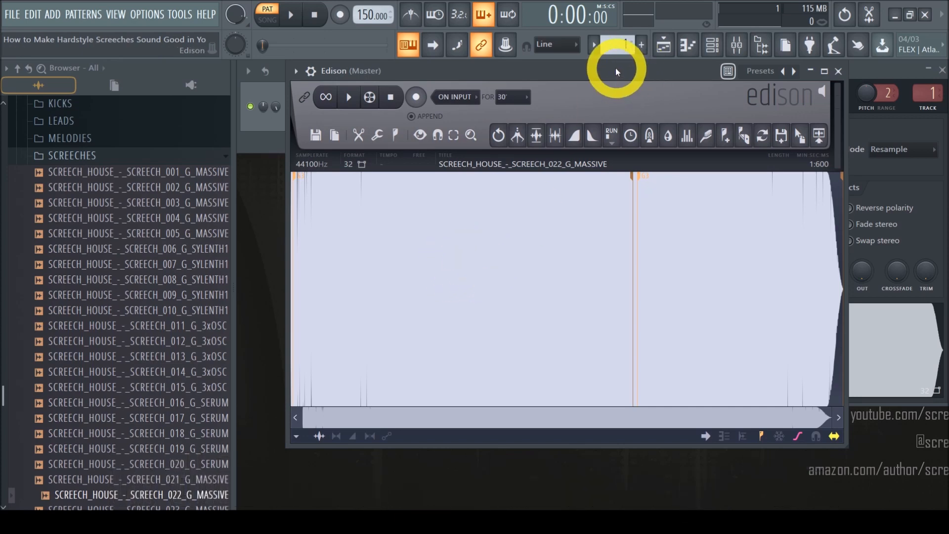
{"action": "left_click_drag", "start_coordinate": [617, 72], "coordinate": [568, 71]}
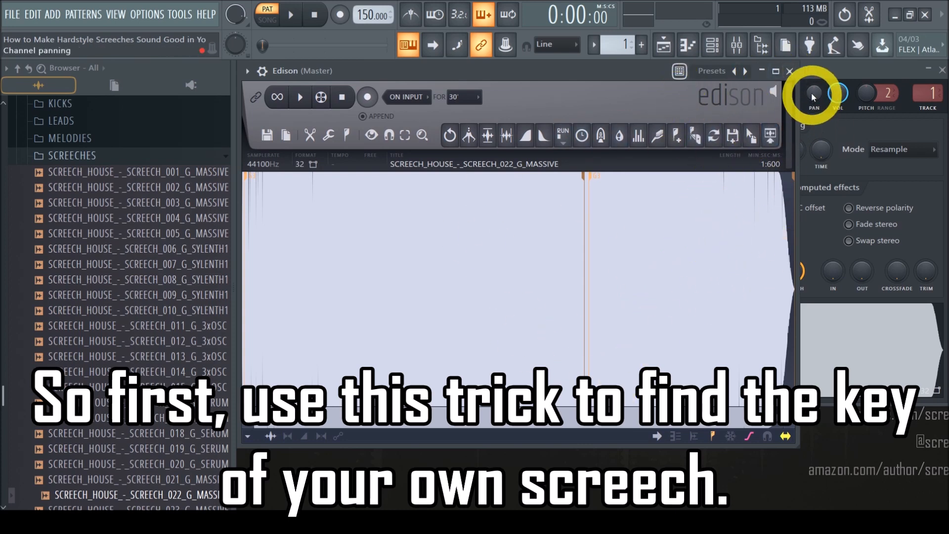
{"action": "left_click", "coordinate": [790, 71]}
{"action": "left_click_drag", "start_coordinate": [868, 74], "coordinate": [702, 75]}
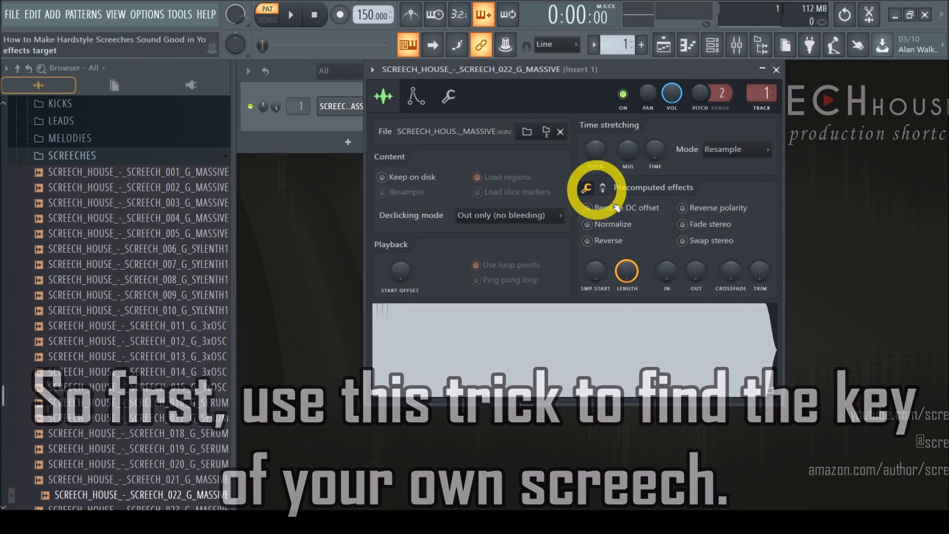
{"action": "left_click", "coordinate": [776, 70]}
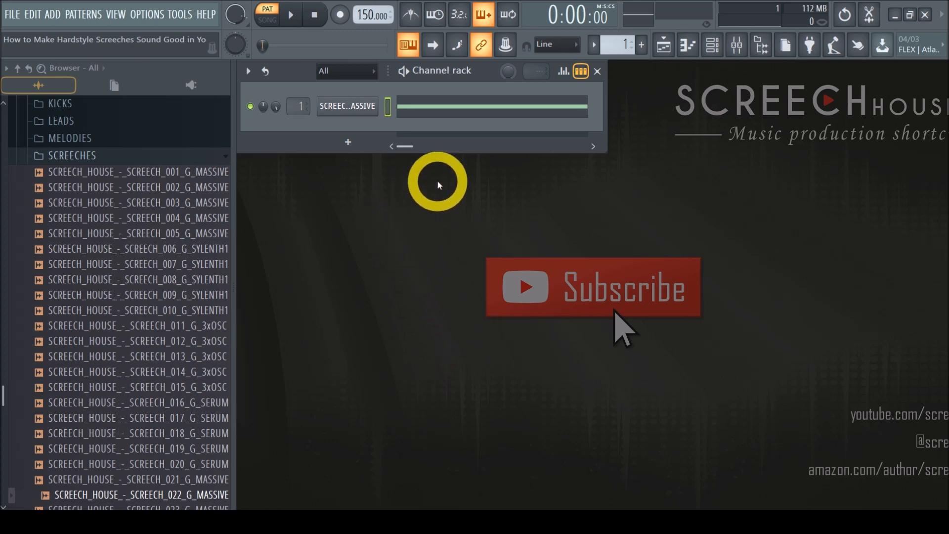
- Reopen the screech channel's sampler settings and lower the time-stretching pitch slightly below its default
{"action": "left_click", "coordinate": [348, 107]}
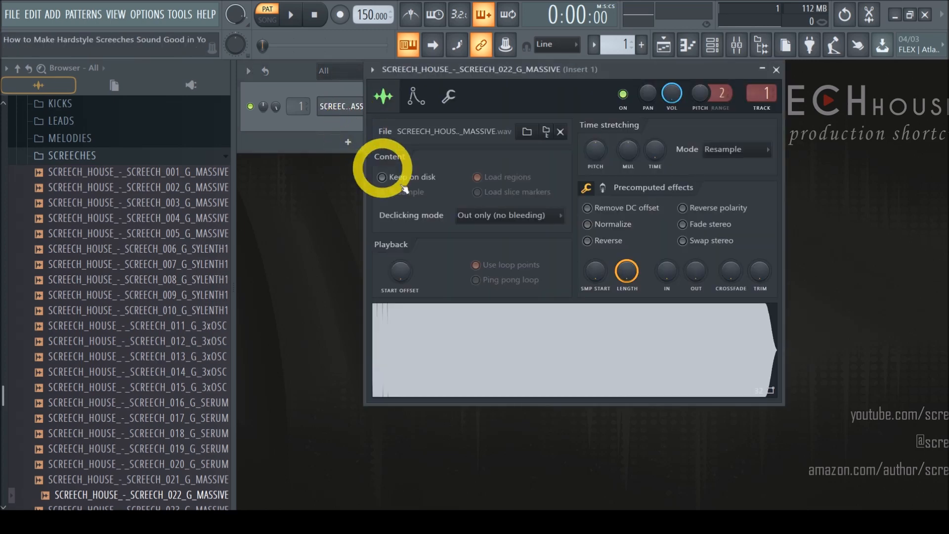
{"action": "left_click_drag", "start_coordinate": [604, 71], "coordinate": [478, 68]}
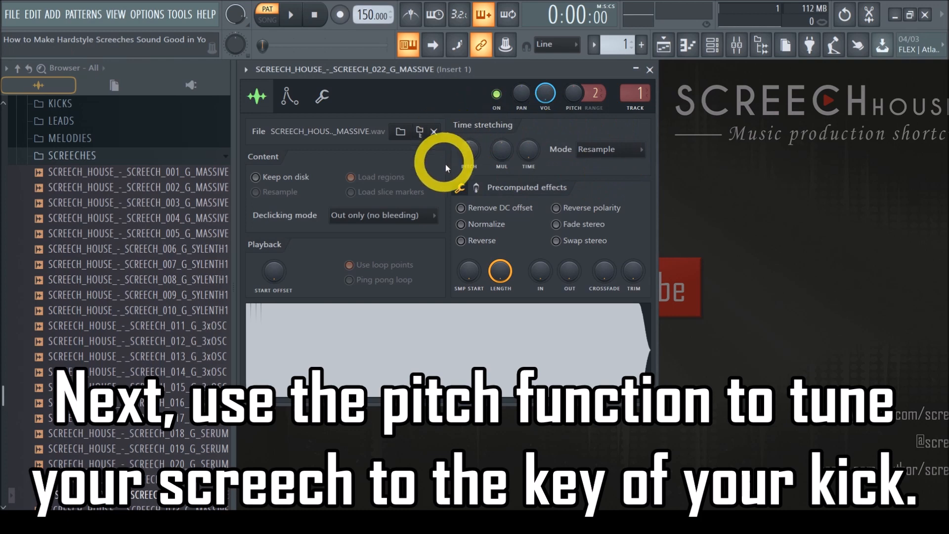
{"action": "left_click_drag", "start_coordinate": [471, 167], "coordinate": [459, 134]}
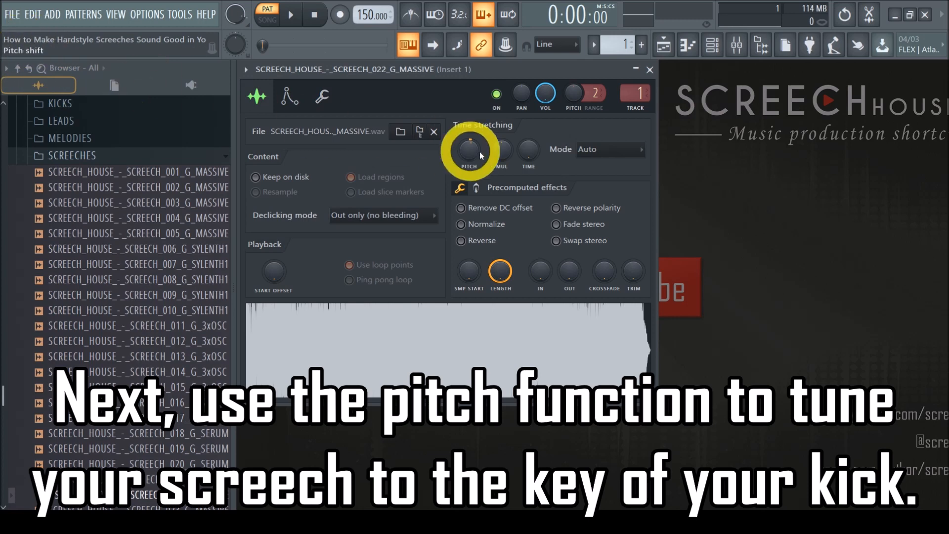
{"action": "left_click_drag", "start_coordinate": [468, 174], "coordinate": [468, 192]}
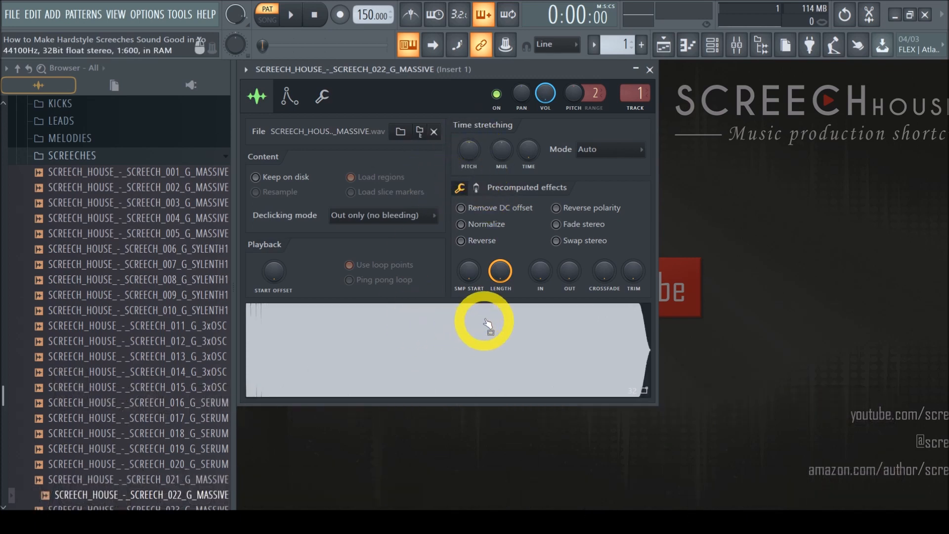
{"action": "left_click_drag", "start_coordinate": [472, 150], "coordinate": [463, 181]}
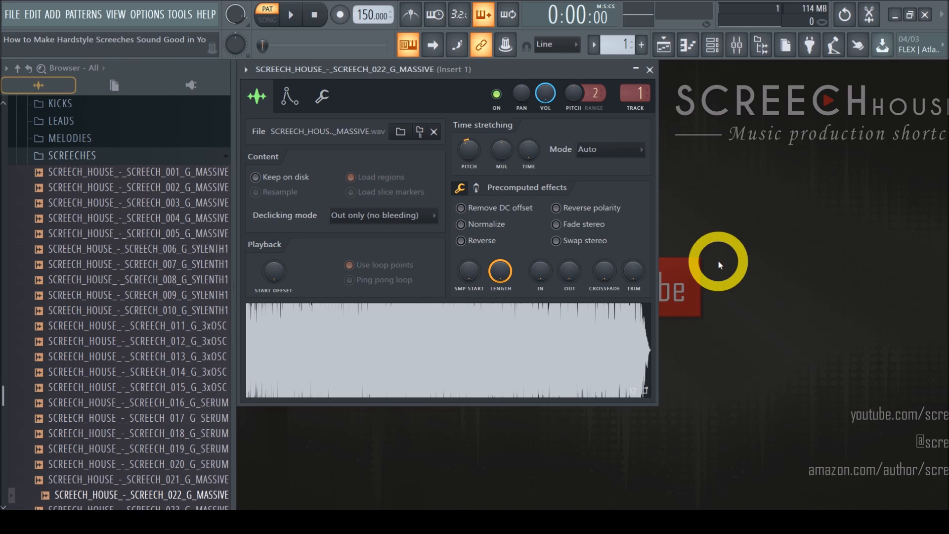
- Play the pattern while shifting the sample's time-stretching pitch to compare different notes by ear
{"action": "left_click", "coordinate": [291, 15]}
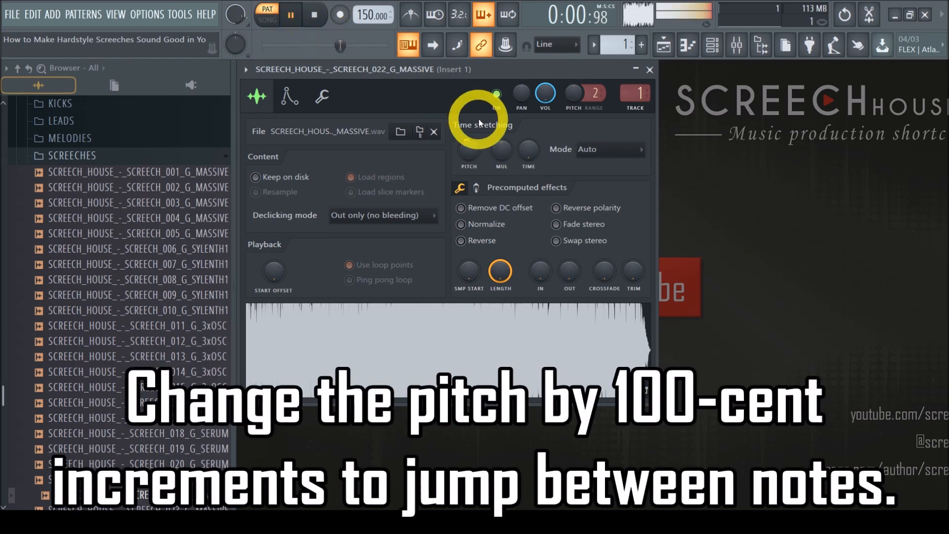
{"action": "left_click_drag", "start_coordinate": [471, 152], "coordinate": [479, 114]}
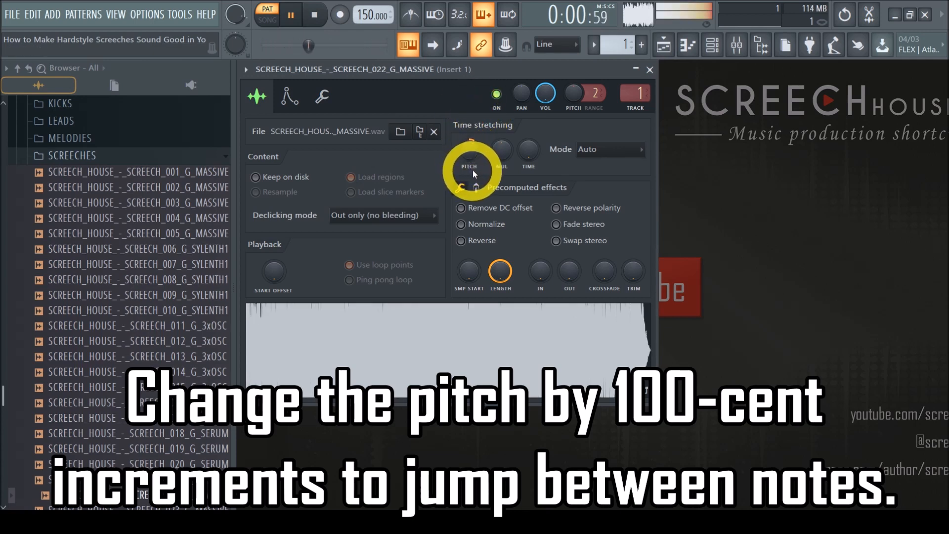
{"action": "left_click_drag", "start_coordinate": [470, 153], "coordinate": [473, 124]}
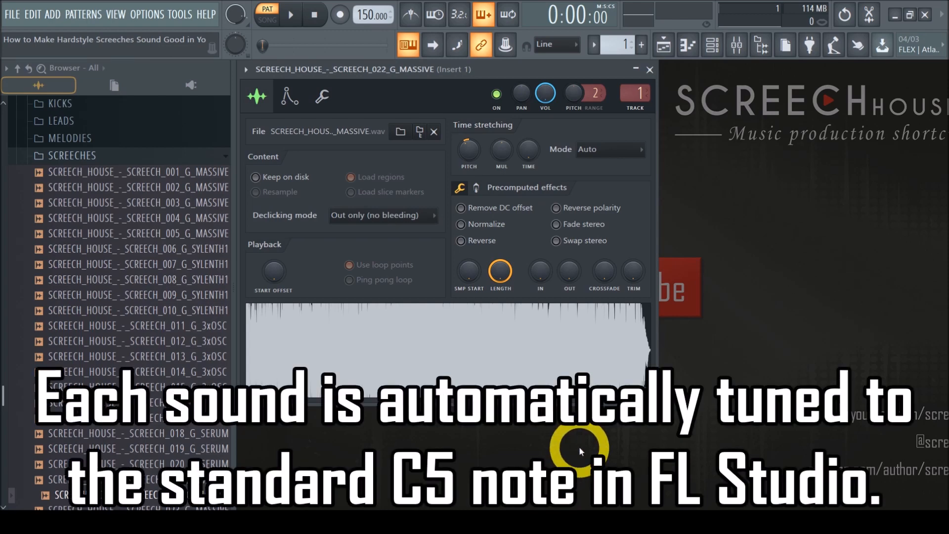
- Compare root notes A4, D4 and C5 on the screech sampler's keyboard with the pattern playing, and settle on G4
{"action": "left_click_drag", "start_coordinate": [425, 72], "coordinate": [618, 72]}
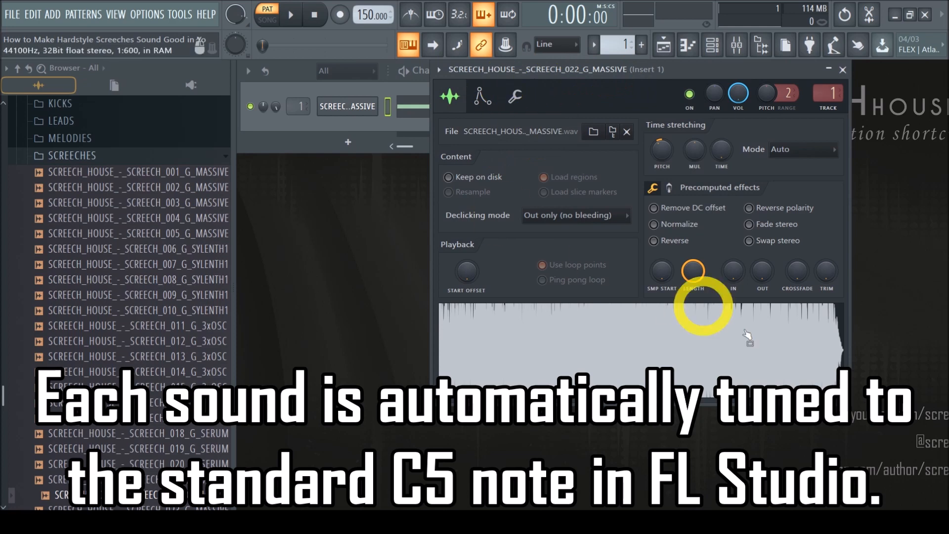
{"action": "left_click", "coordinate": [487, 99]}
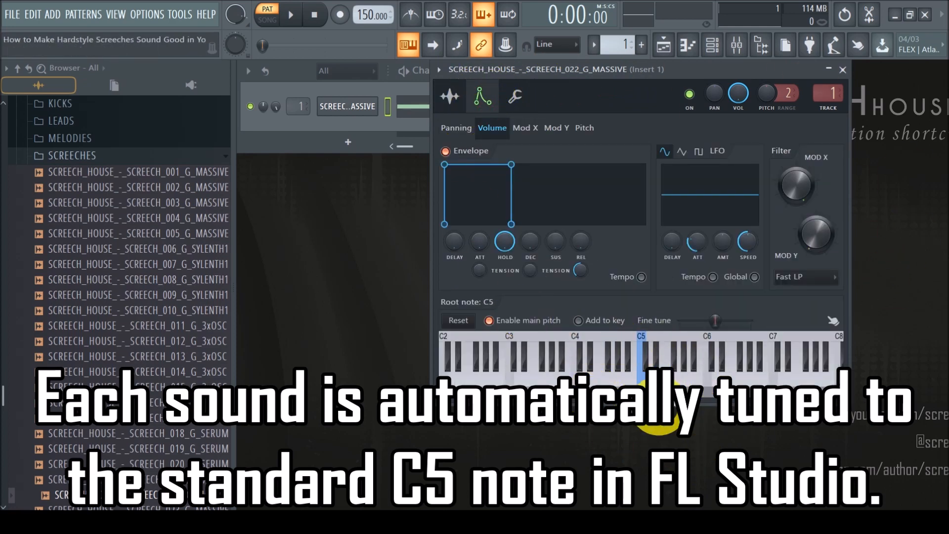
{"action": "right_click", "coordinate": [605, 383]}
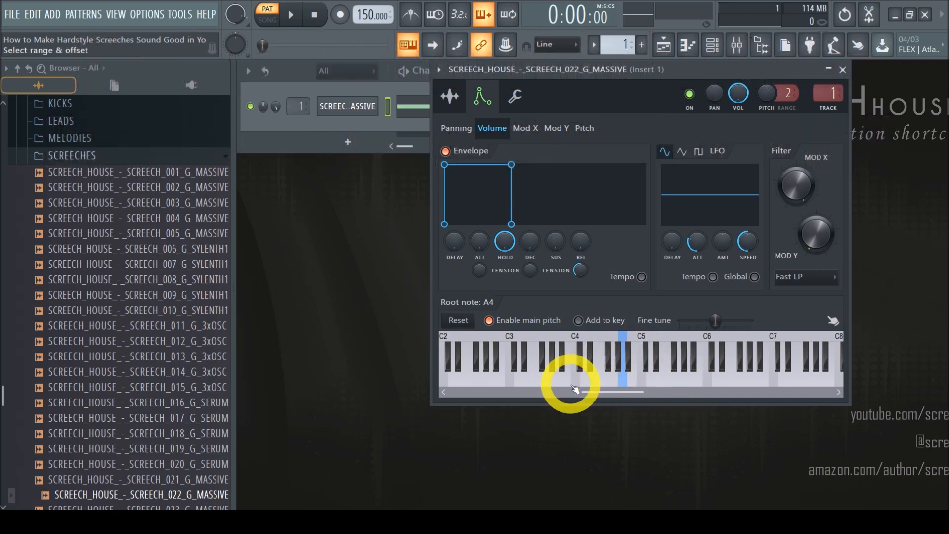
{"action": "left_click", "coordinate": [291, 15]}
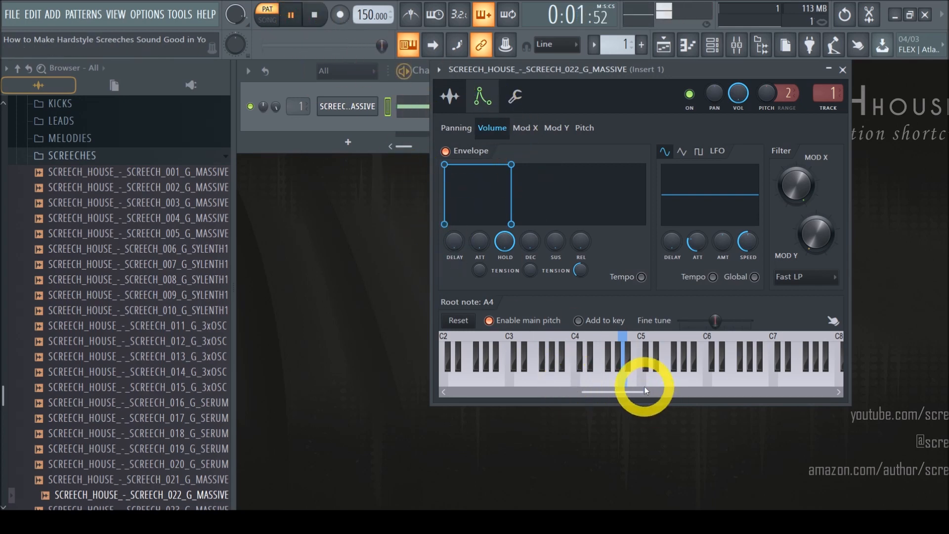
{"action": "left_click", "coordinate": [612, 382]}
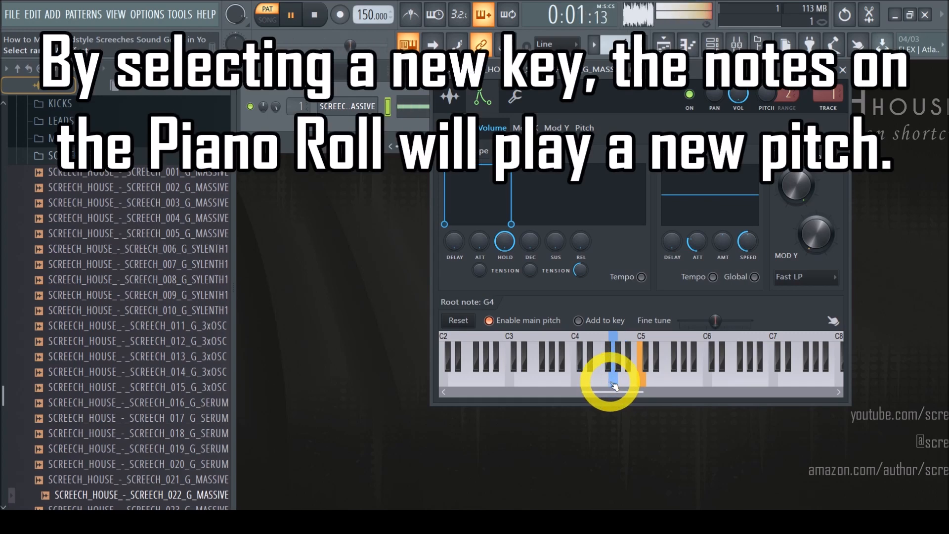
{"action": "left_click", "coordinate": [607, 386]}
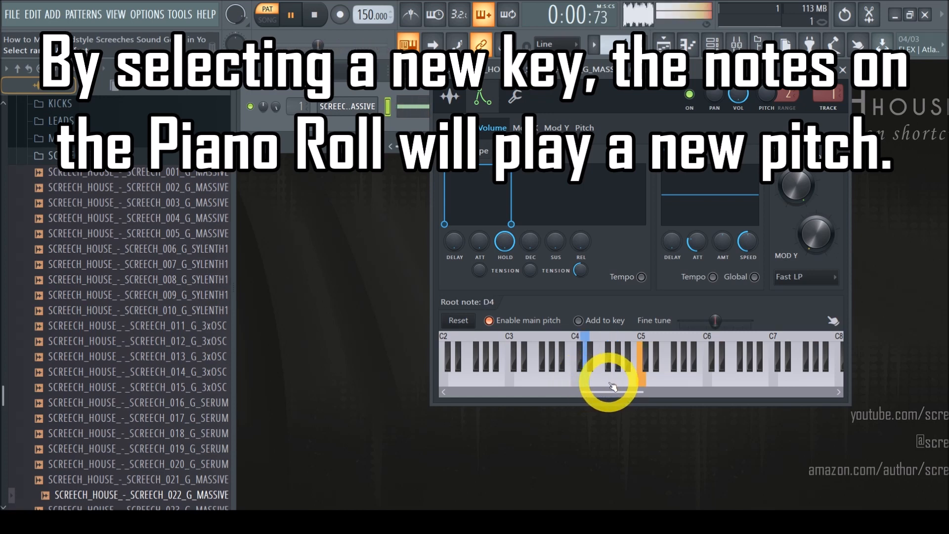
{"action": "left_click", "coordinate": [643, 385]}
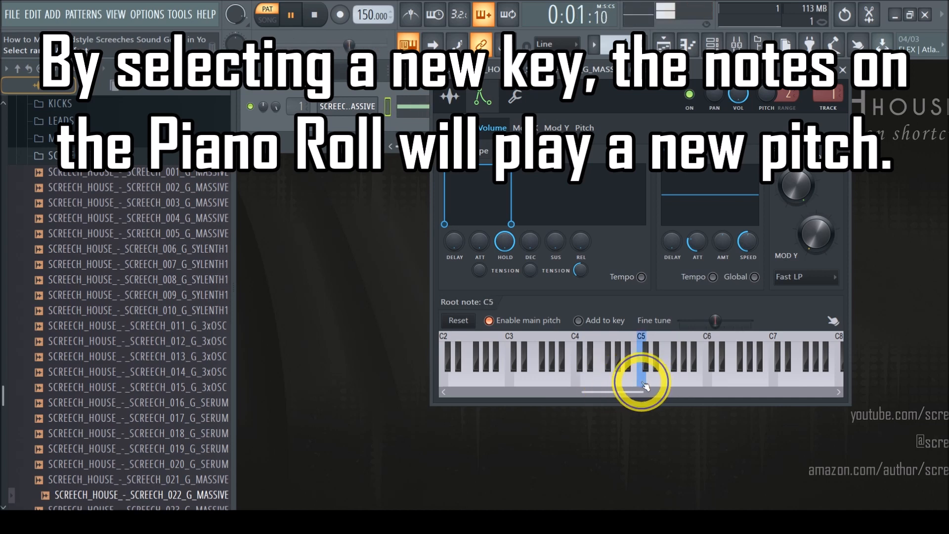
{"action": "left_click", "coordinate": [614, 383]}
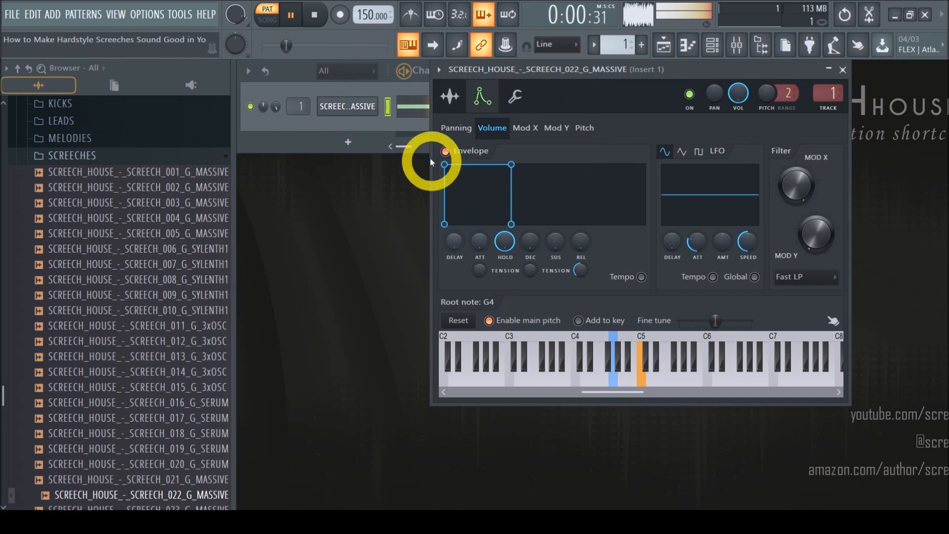
- Move the screech channel's C5 note down to G4 in the piano roll and close the roll
{"action": "left_click", "coordinate": [418, 111]}
{"action": "left_click_drag", "start_coordinate": [314, 216], "coordinate": [305, 278]}
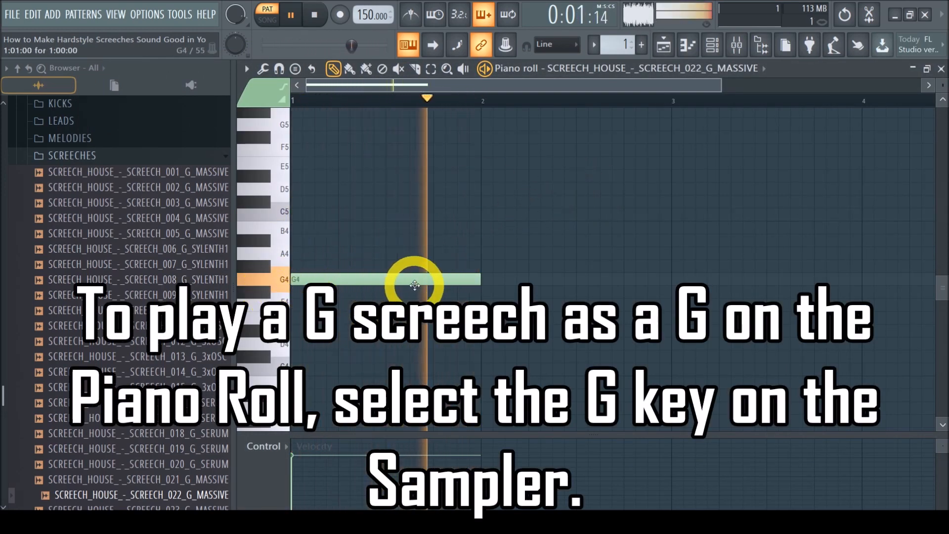
{"action": "left_click", "coordinate": [940, 68]}
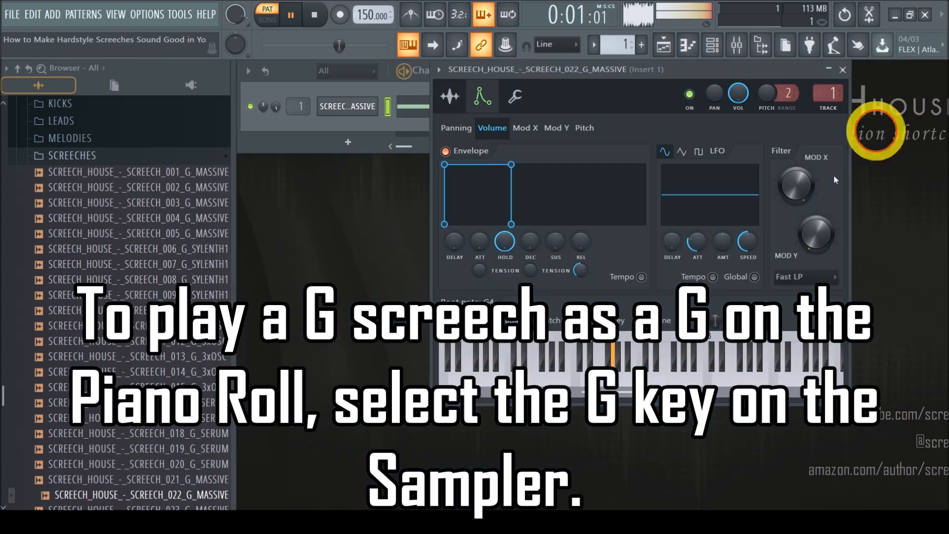
- Set the screech sample's time-stretching mode to Stretch and listen to it with the pattern playing
{"action": "left_click", "coordinate": [315, 15]}
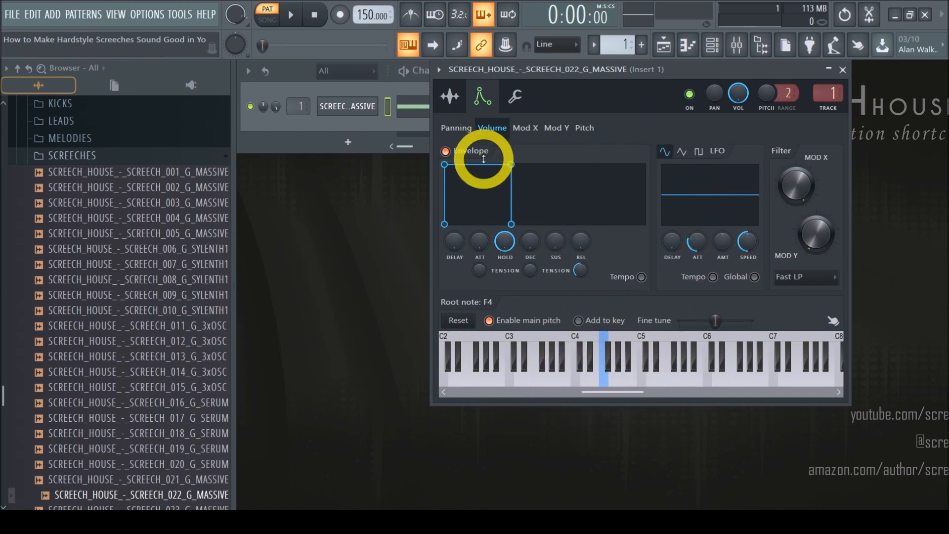
{"action": "left_click", "coordinate": [450, 95]}
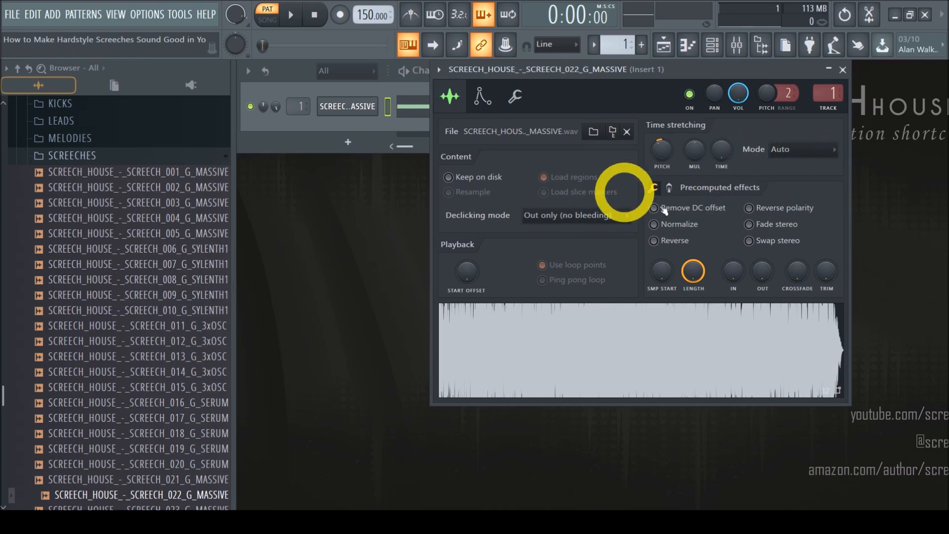
{"action": "left_click", "coordinate": [766, 156]}
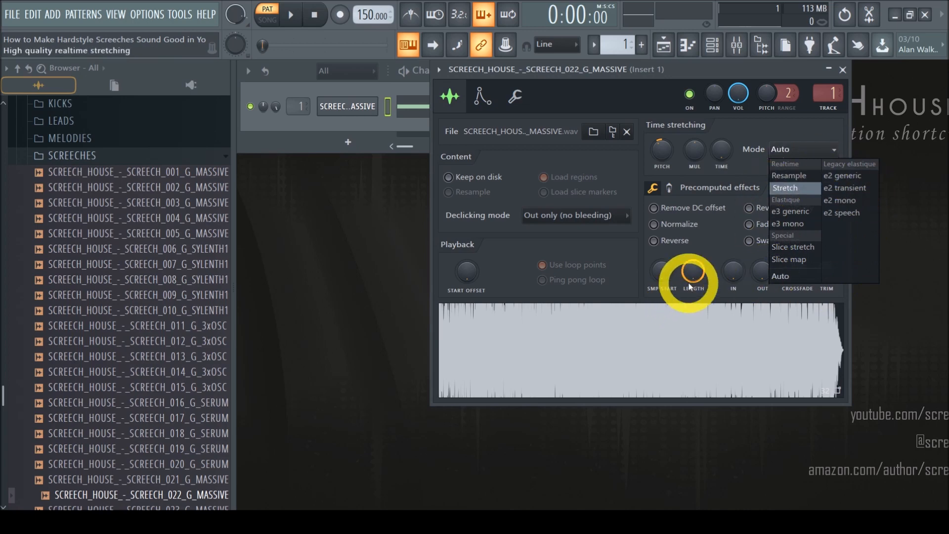
{"action": "left_click", "coordinate": [291, 15]}
{"action": "left_click", "coordinate": [800, 148]}
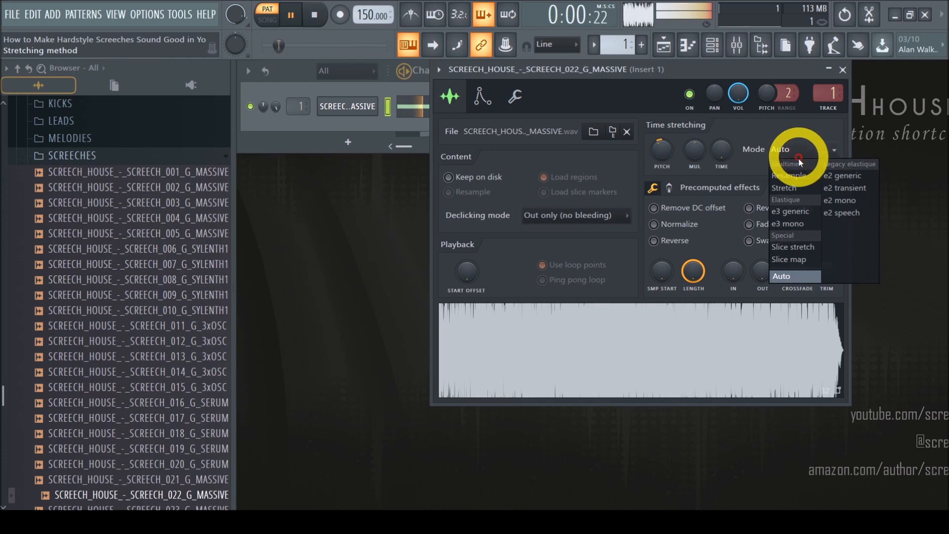
{"action": "left_click", "coordinate": [800, 187]}
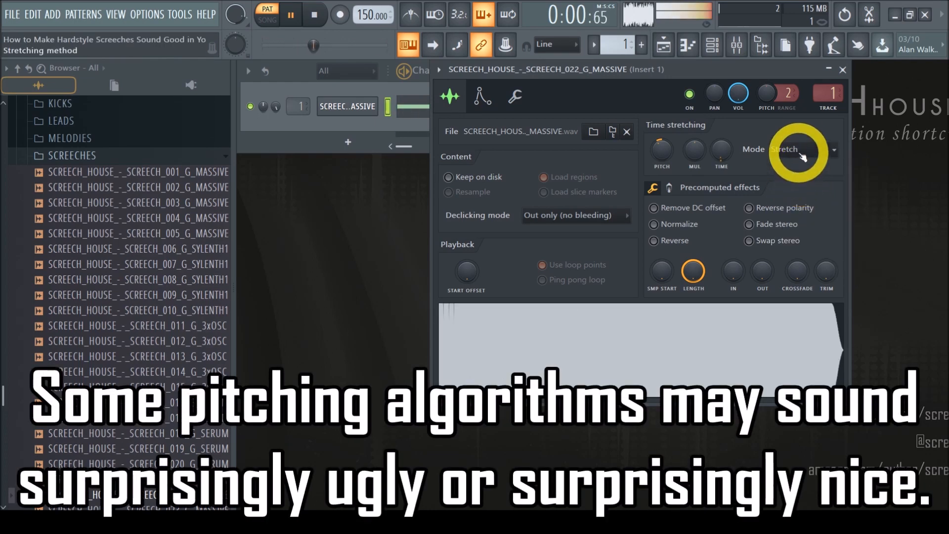
- Compare the e3 generic, e3 mono and Slice stretch modes on the playing screech sample, and settle on Slice stretch
{"action": "left_click", "coordinate": [799, 150]}
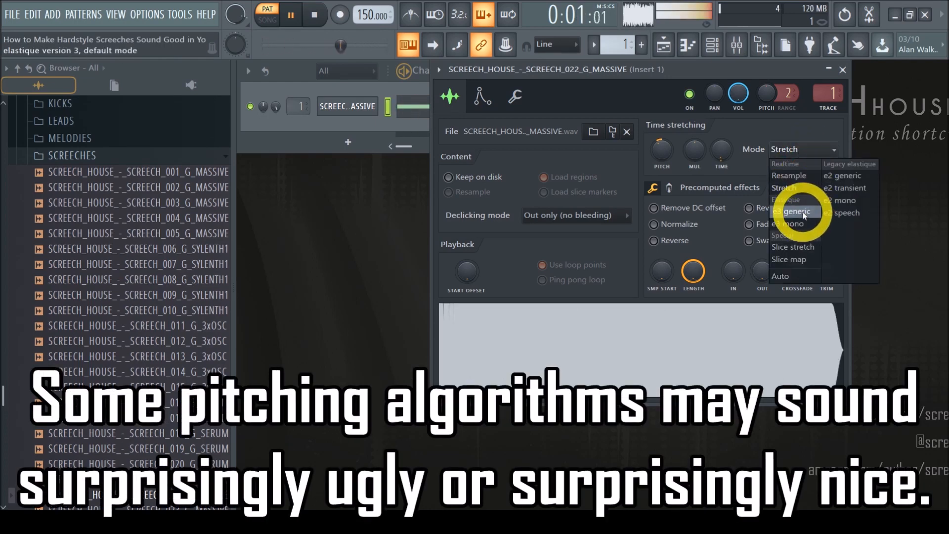
{"action": "left_click", "coordinate": [804, 216]}
{"action": "left_click", "coordinate": [806, 157]}
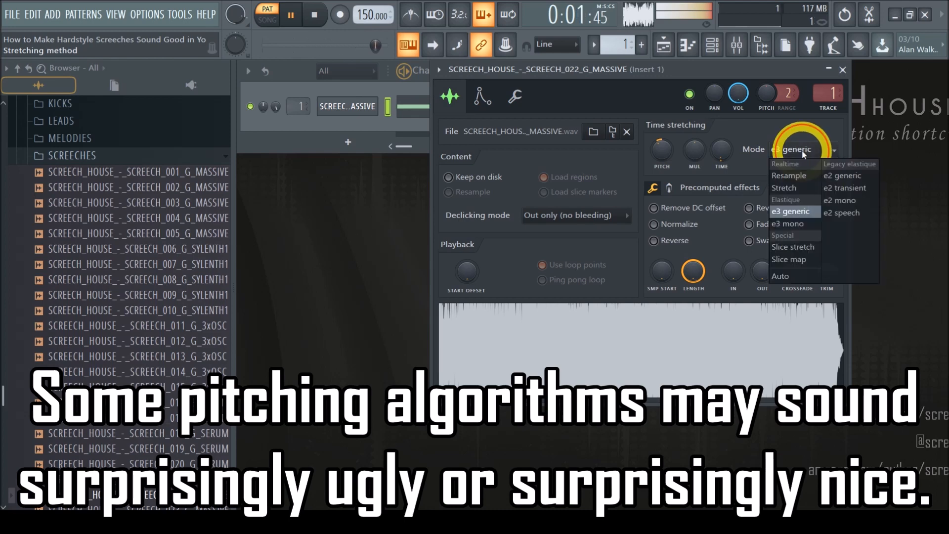
{"action": "left_click", "coordinate": [797, 225]}
{"action": "left_click", "coordinate": [801, 158]}
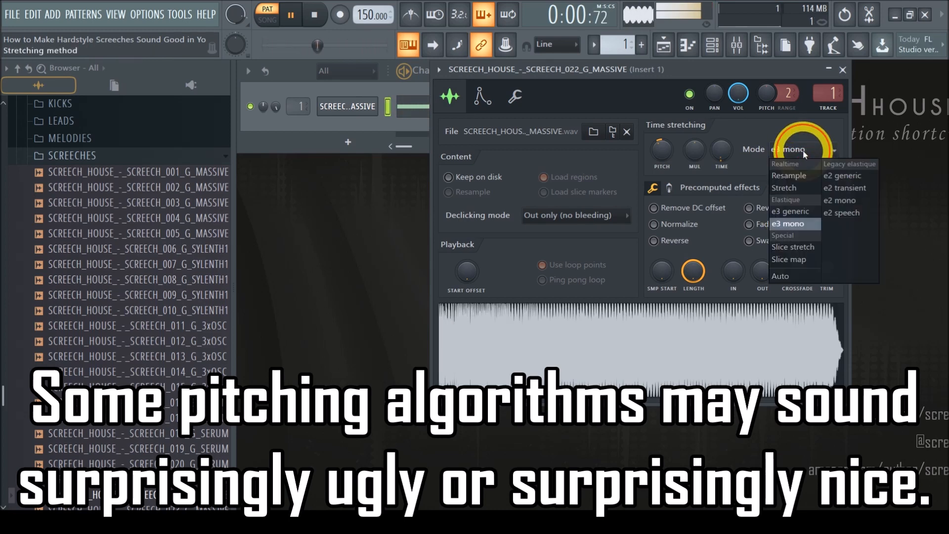
{"action": "left_click", "coordinate": [806, 252]}
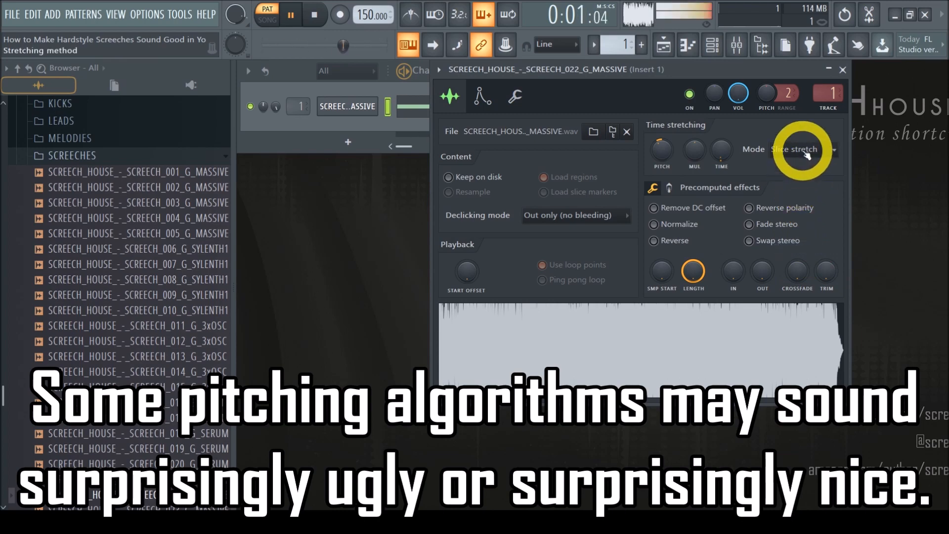
{"action": "left_click", "coordinate": [806, 156]}
{"action": "left_click", "coordinate": [797, 250]}
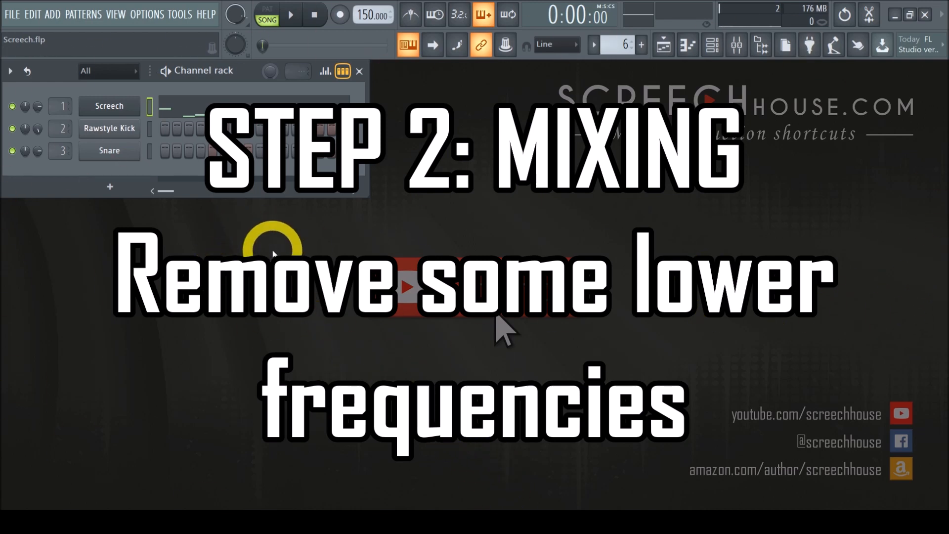
- Open the mixer, place it beside the channel rack, and examine the Screech track's Fruity Parametric EQ 2 curve
{"action": "left_click", "coordinate": [115, 14]}
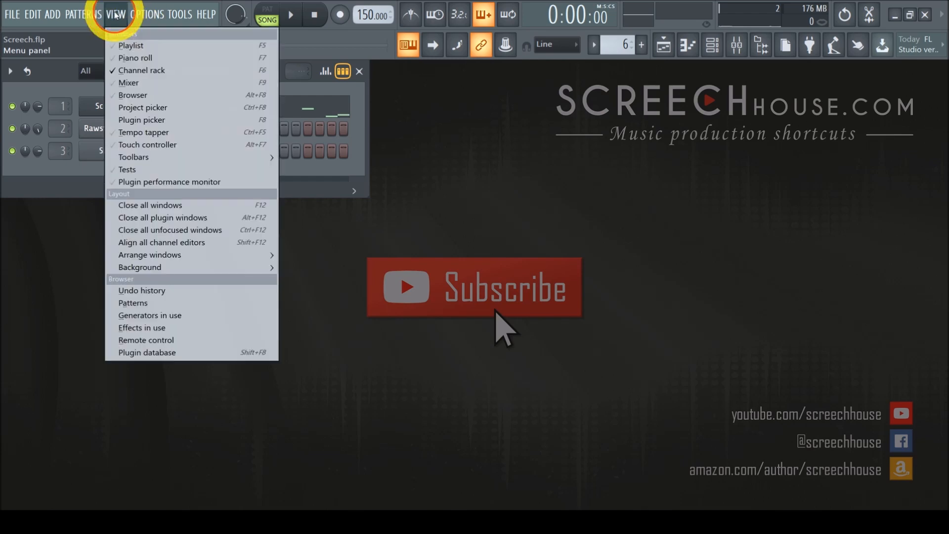
{"action": "left_click", "coordinate": [130, 82]}
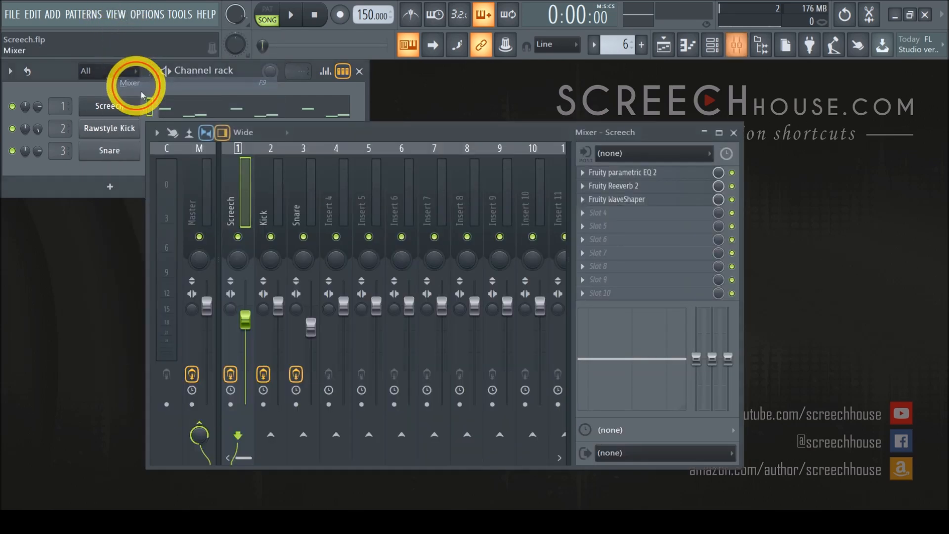
{"action": "left_click_drag", "start_coordinate": [409, 135], "coordinate": [616, 73]}
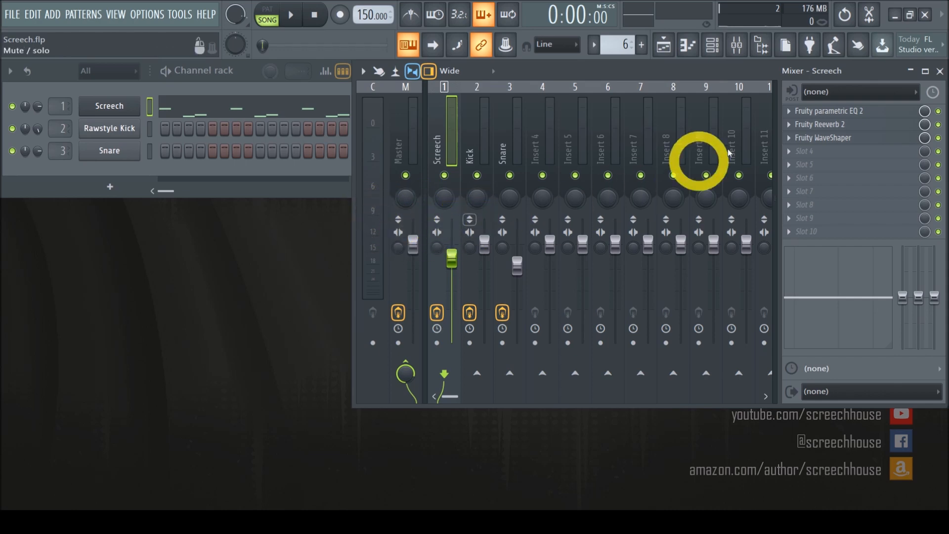
{"action": "left_click", "coordinate": [820, 111]}
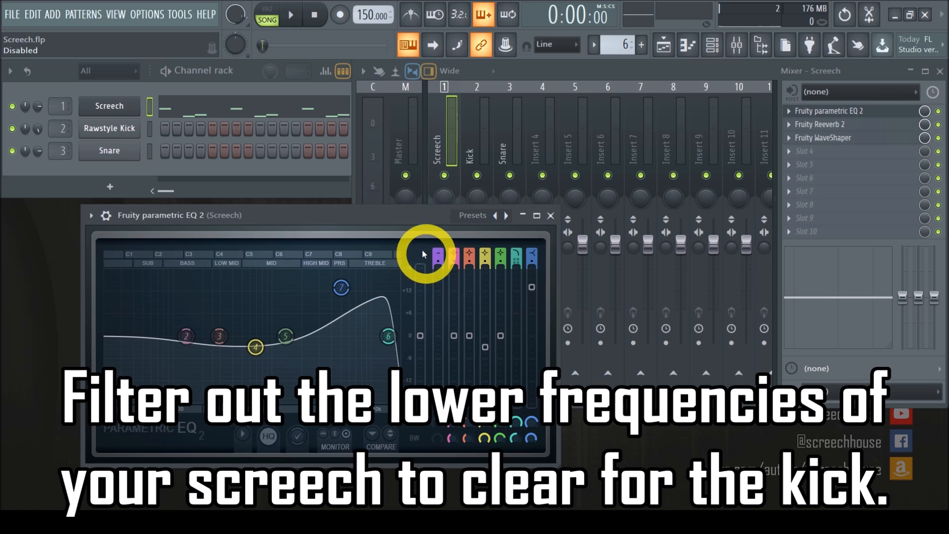
{"action": "left_click", "coordinate": [550, 216]}
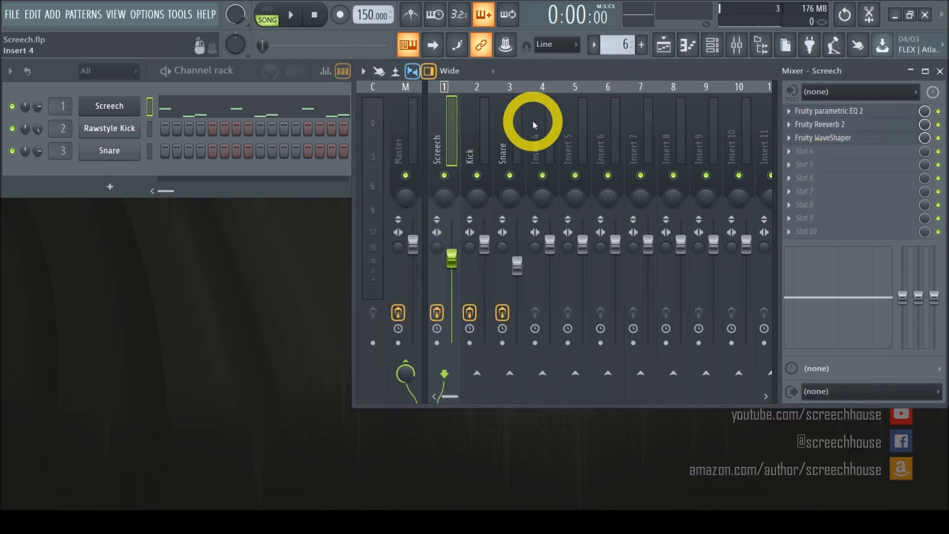
- Load Fruity Parametric EQ 2 into the first effect slot of mixer track Insert 4
{"action": "left_click", "coordinate": [535, 123]}
{"action": "left_click", "coordinate": [788, 111]}
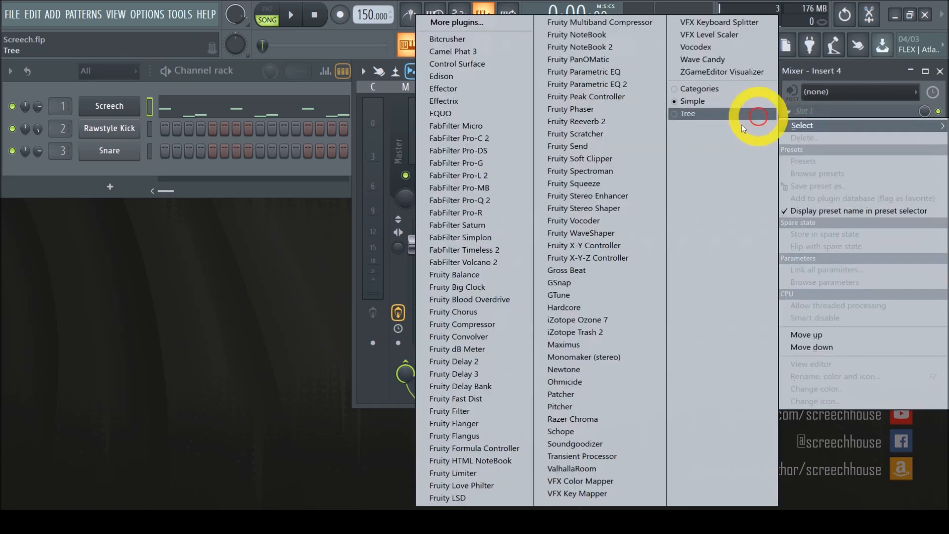
{"action": "left_click", "coordinate": [636, 69]}
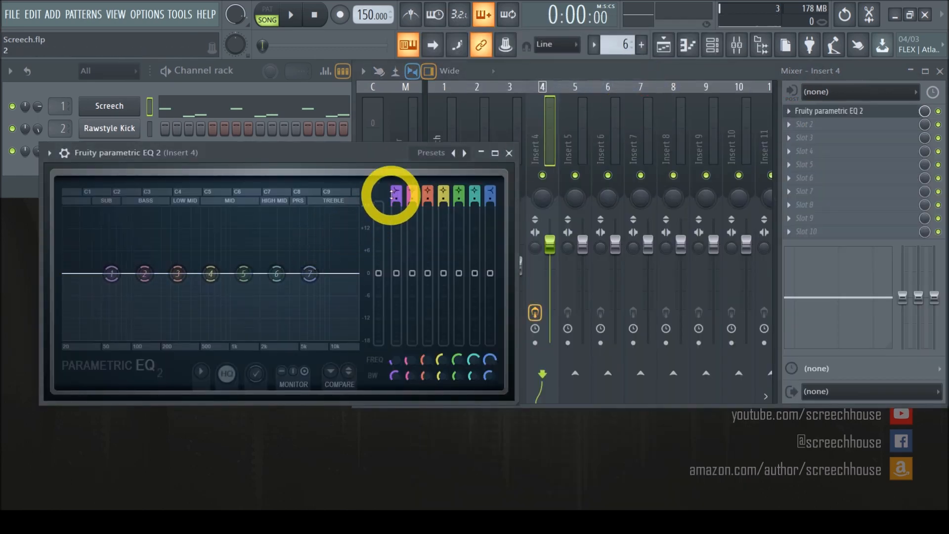
- Make band 1 of Insert 4's equalizer a high pass, raise its cutoff slightly, and close the equalizer
{"action": "left_click", "coordinate": [397, 196]}
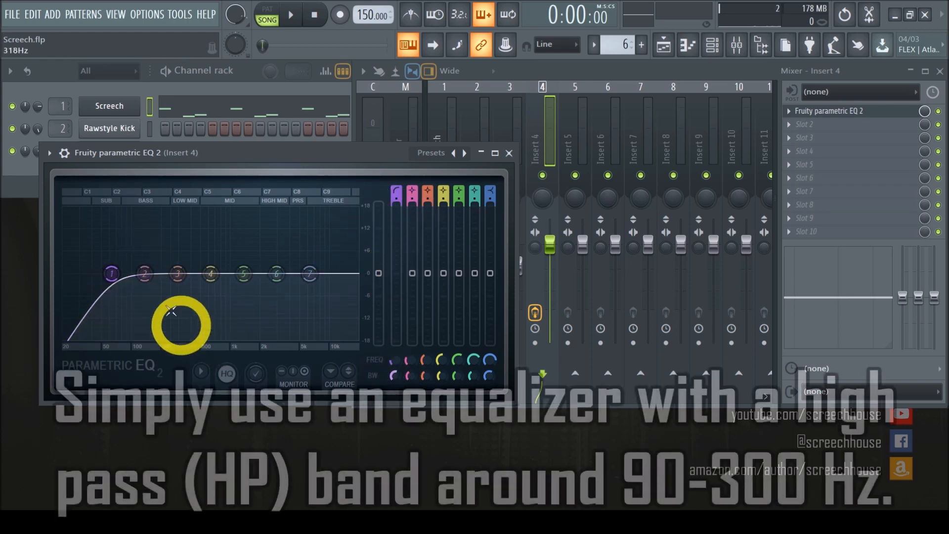
{"action": "left_click_drag", "start_coordinate": [112, 274], "coordinate": [115, 277]}
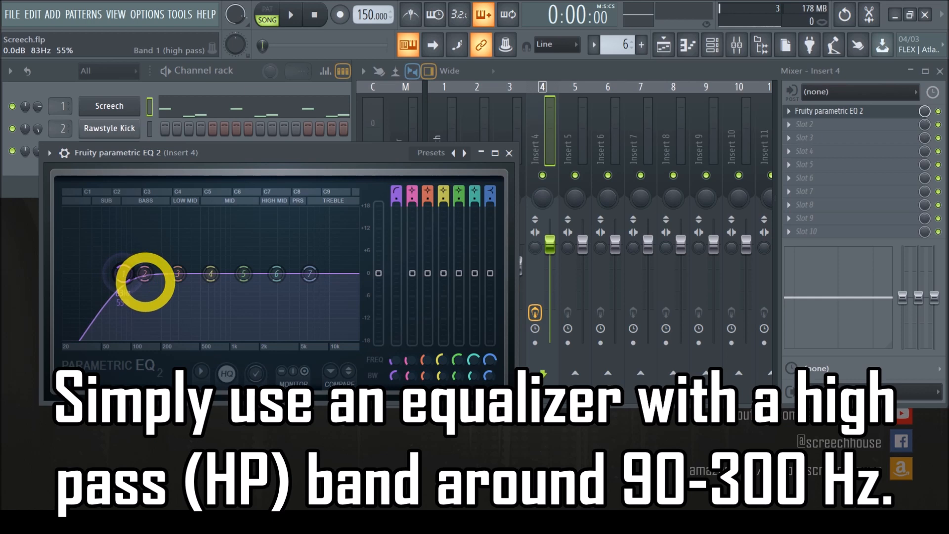
{"action": "left_click_drag", "start_coordinate": [175, 285], "coordinate": [176, 312]}
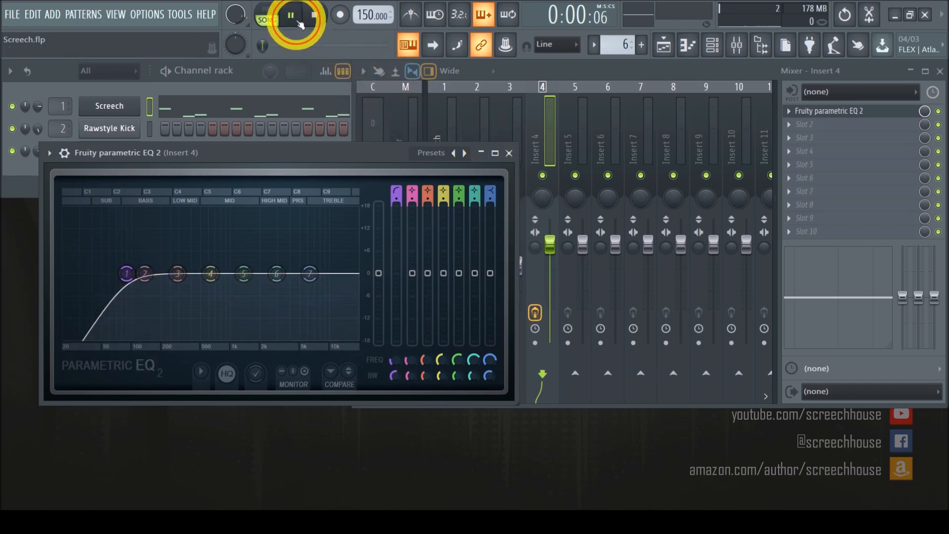
{"action": "left_click", "coordinate": [507, 153]}
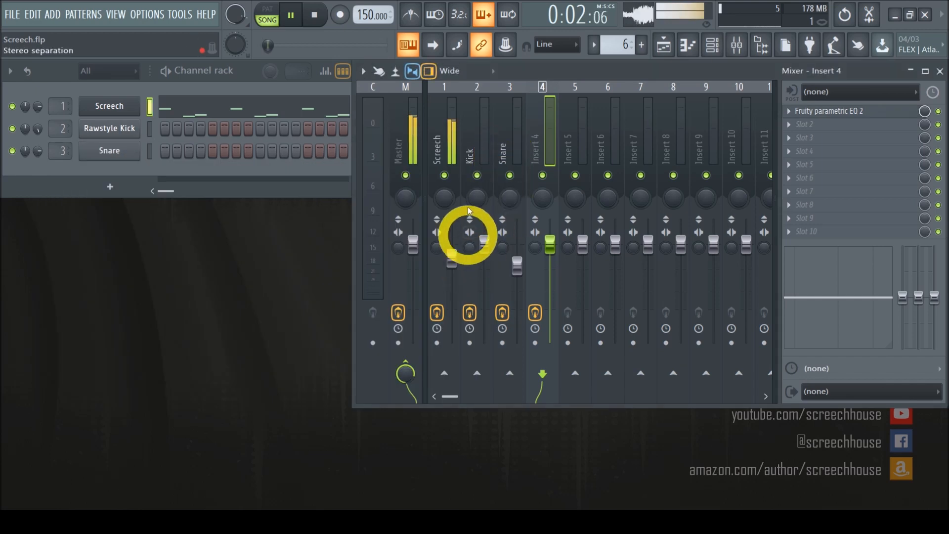
- Make band 1 of the Screech track's Parametric EQ 2 a high pass around 178 Hz during playback, and stop the song
{"action": "left_click", "coordinate": [441, 116]}
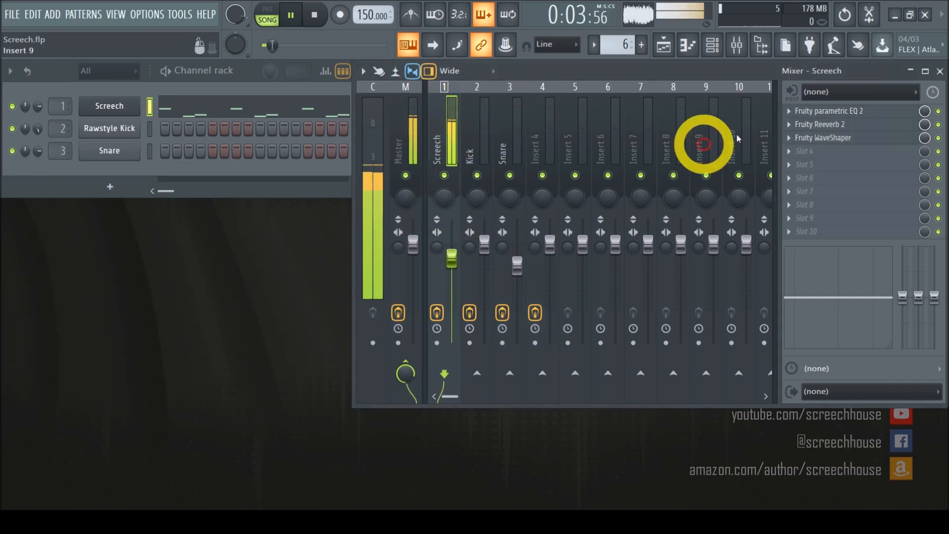
{"action": "left_click", "coordinate": [823, 113]}
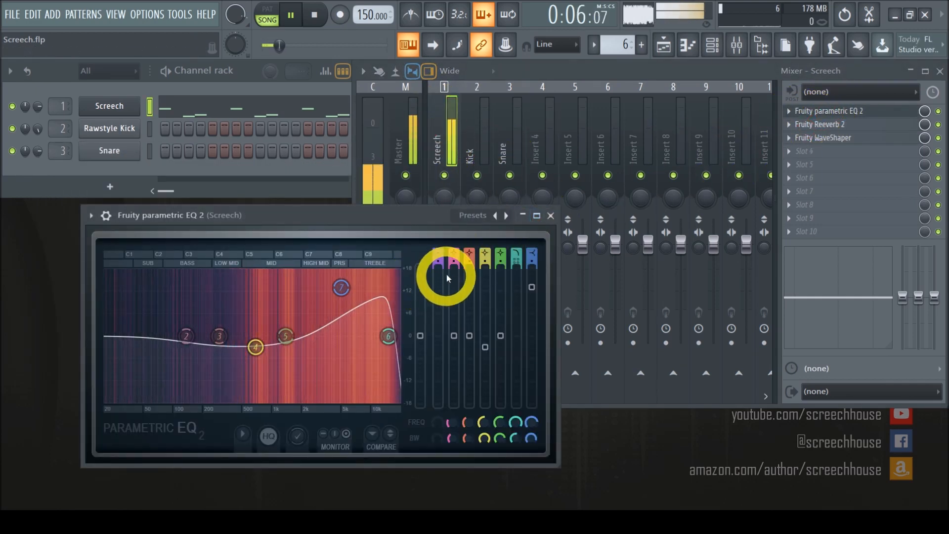
{"action": "left_click", "coordinate": [438, 256]}
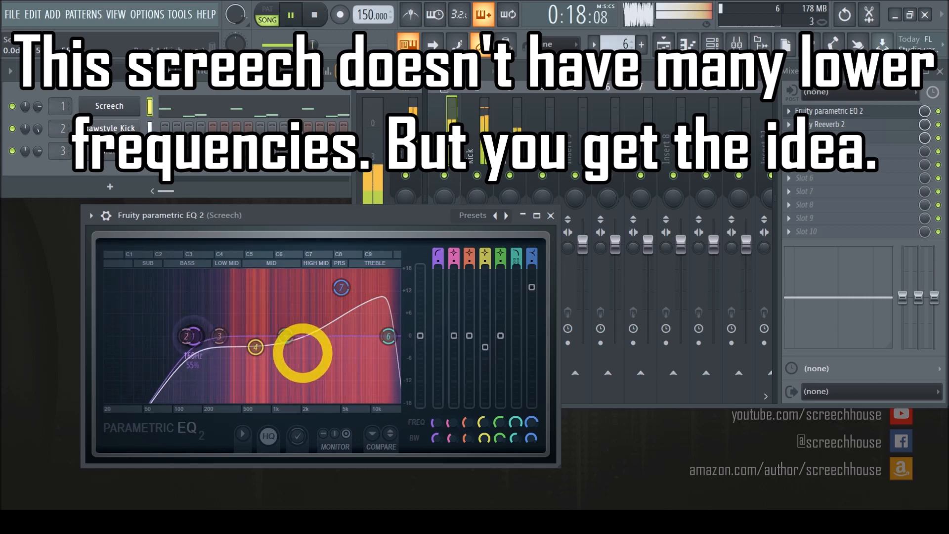
{"action": "mouse_move", "coordinate": [137, 357]}
{"action": "left_mouse_down"}
{"action": "mouse_move", "coordinate": [80, 360]}
{"action": "mouse_move", "coordinate": [128, 360]}
{"action": "left_mouse_up"}
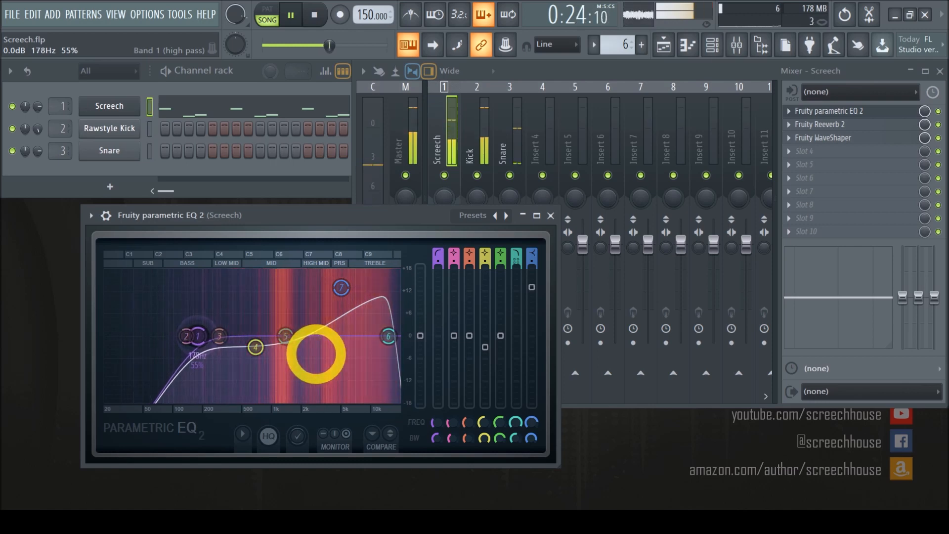
{"action": "left_click", "coordinate": [325, 21]}
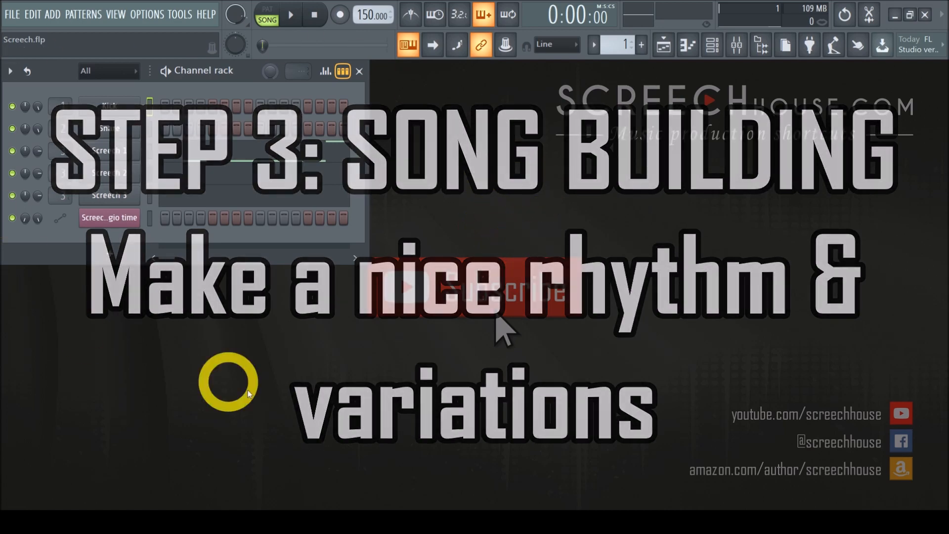
- Examine Screech 1's note pattern in the piano roll, and listen to the full arrangement in the playlist
{"action": "left_click", "coordinate": [237, 158]}
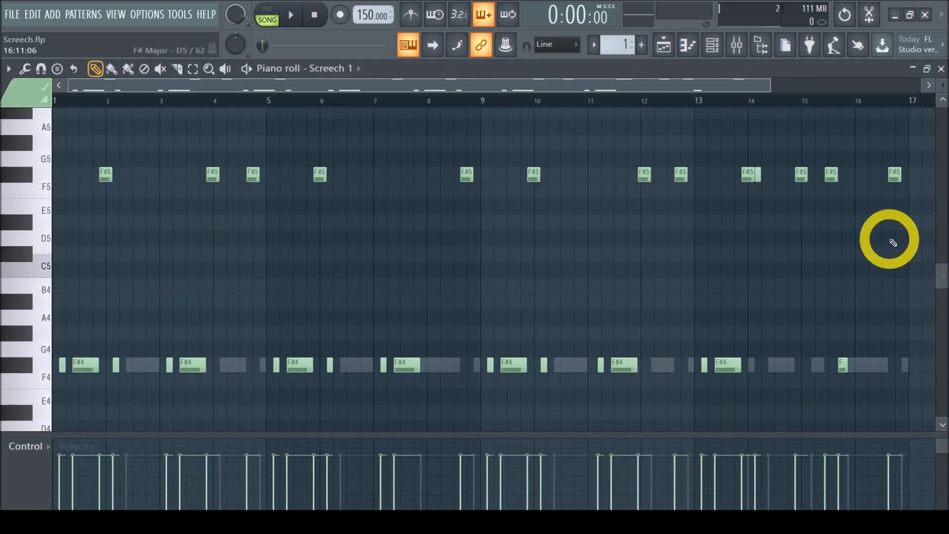
{"action": "left_click", "coordinate": [942, 70]}
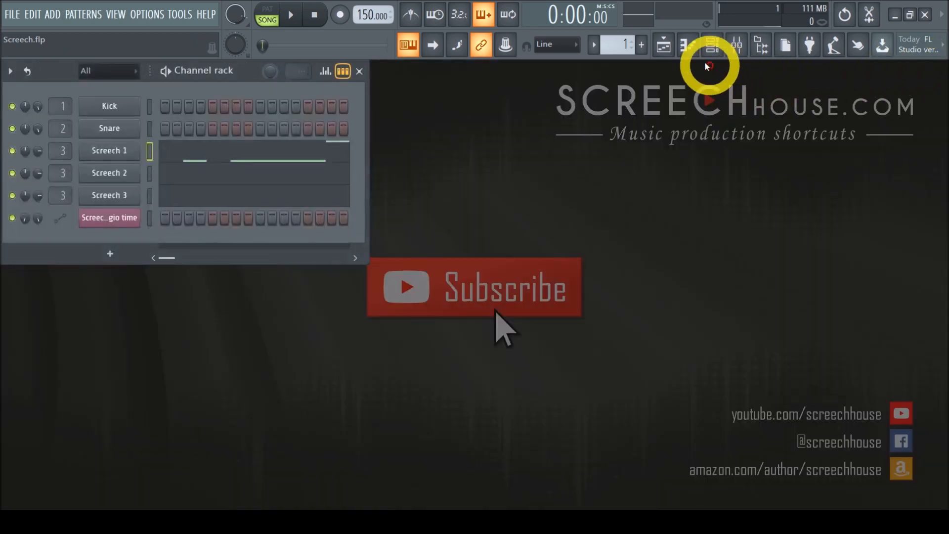
{"action": "left_click", "coordinate": [664, 45]}
{"action": "right_click", "coordinate": [617, 344], "text": "ctrl"}
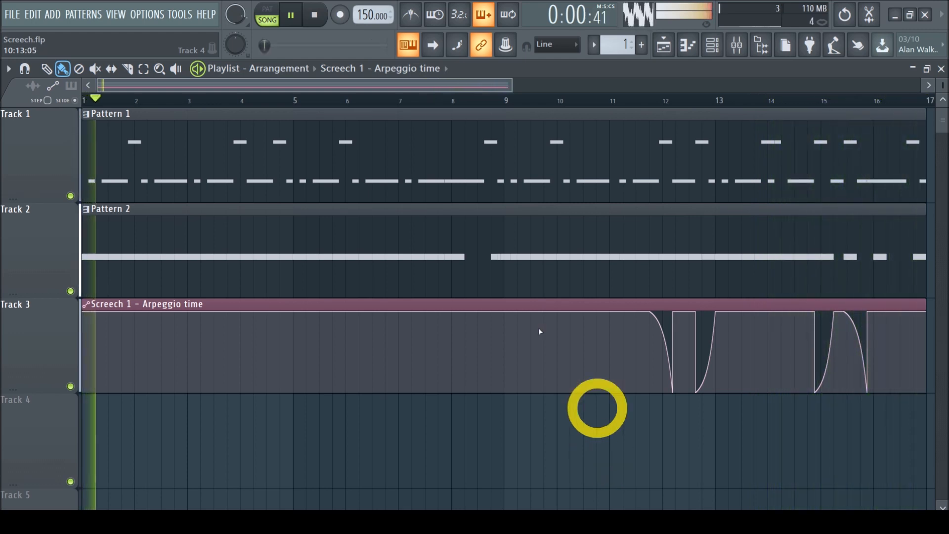
{"action": "left_click", "coordinate": [314, 15]}
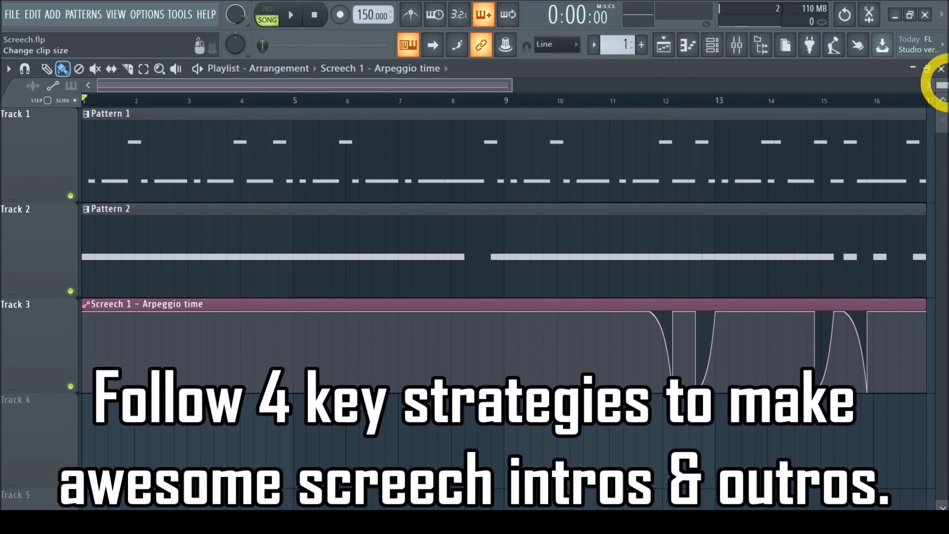
{"action": "left_click", "coordinate": [940, 69]}
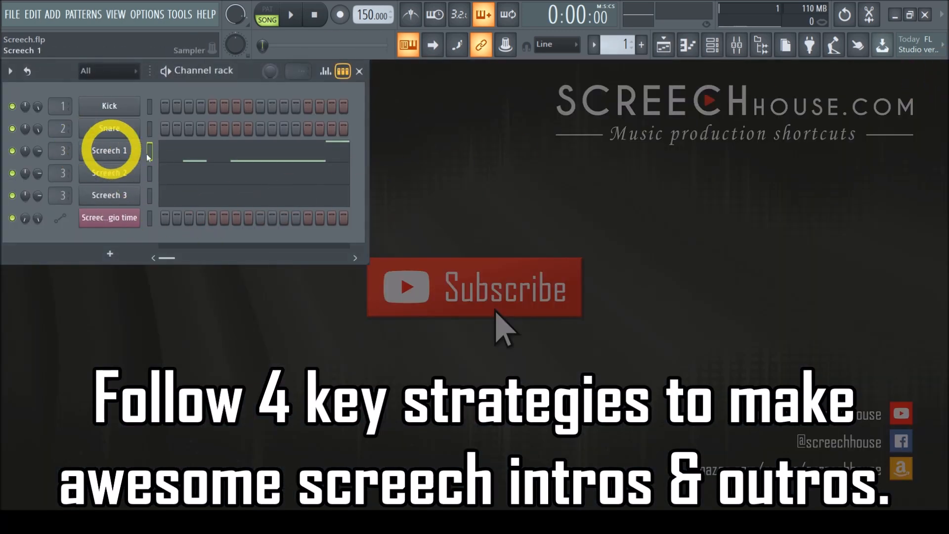
- Examine the rhythm and pitch variations of Screech 1's notes up close in the piano roll, and return to the playlist
{"action": "right_click", "coordinate": [114, 154]}
{"action": "left_click", "coordinate": [188, 149]}
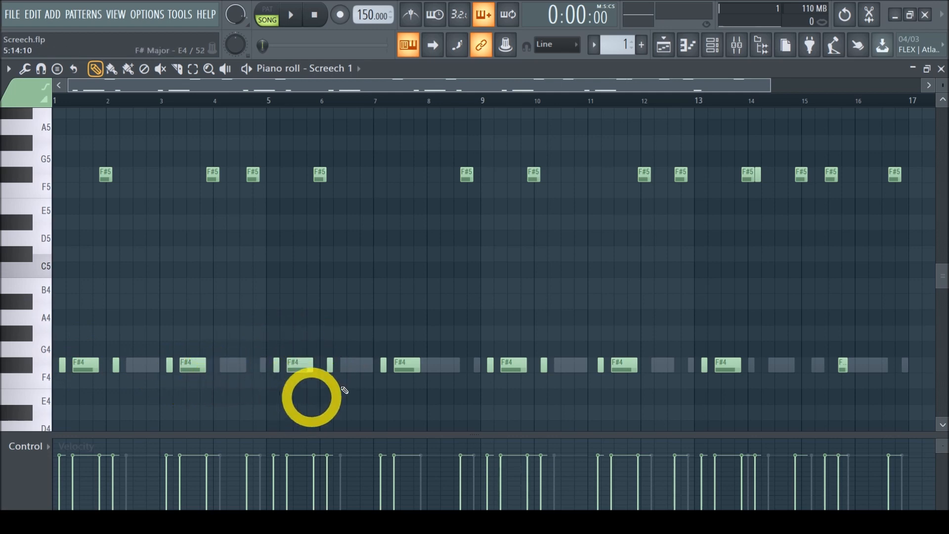
{"action": "left_click_drag", "start_coordinate": [768, 85], "coordinate": [410, 85]}
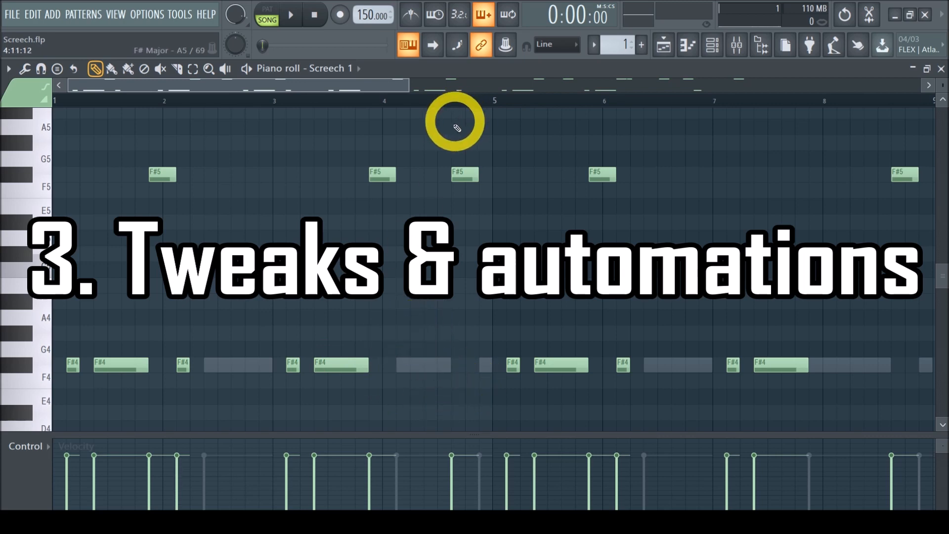
{"action": "left_click_drag", "start_coordinate": [410, 85], "coordinate": [752, 92]}
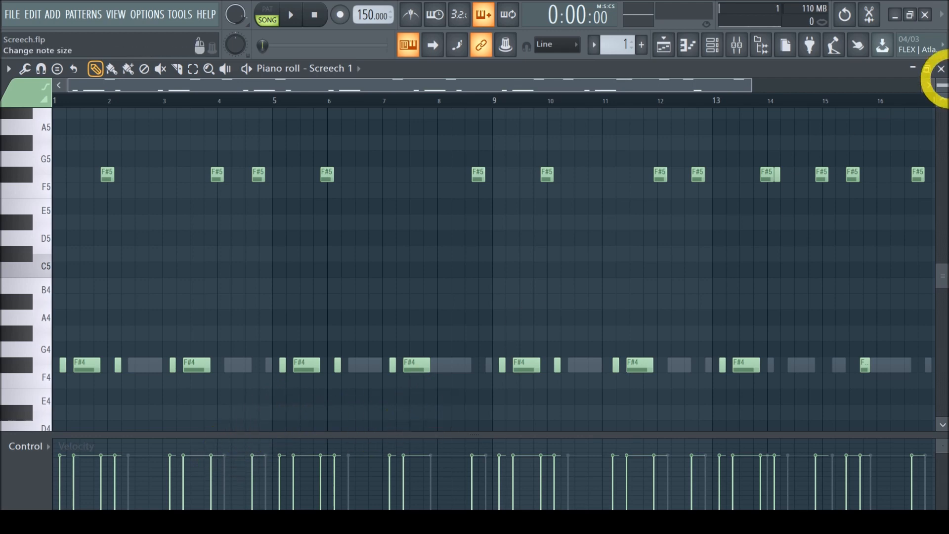
{"action": "left_click", "coordinate": [941, 70]}
{"action": "left_click", "coordinate": [664, 45]}
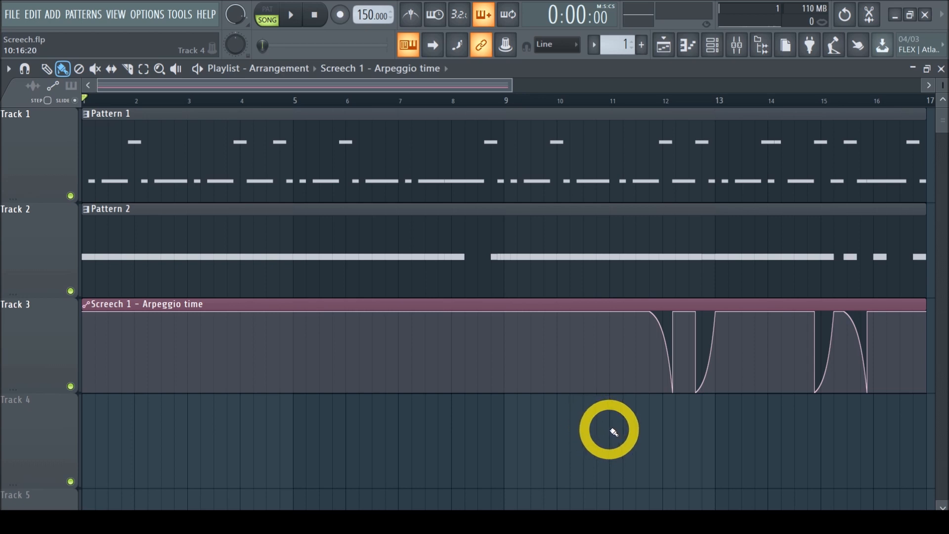
- Close the playlist and compare the note patterns of Screech 1 and Screech 2 in the piano roll, closing each one
{"action": "left_click", "coordinate": [940, 69]}
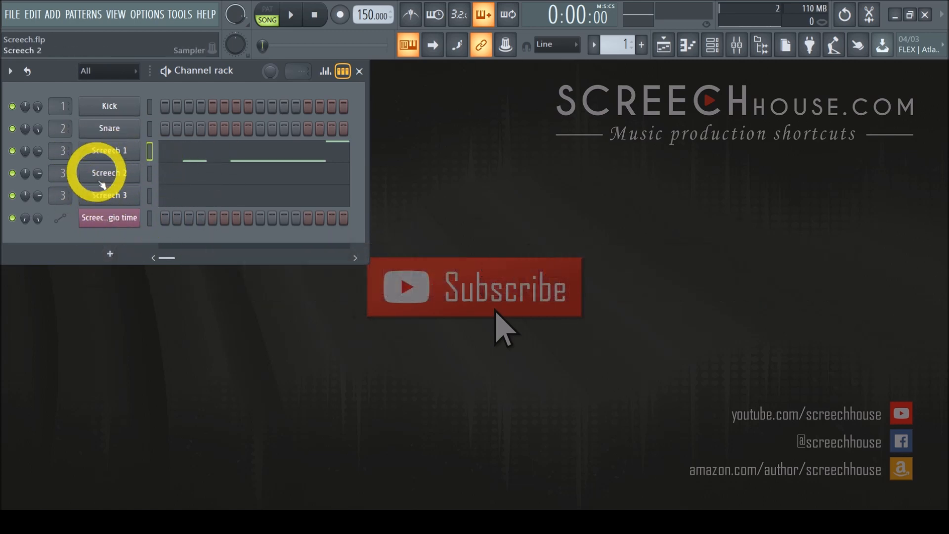
{"action": "left_click", "coordinate": [251, 154]}
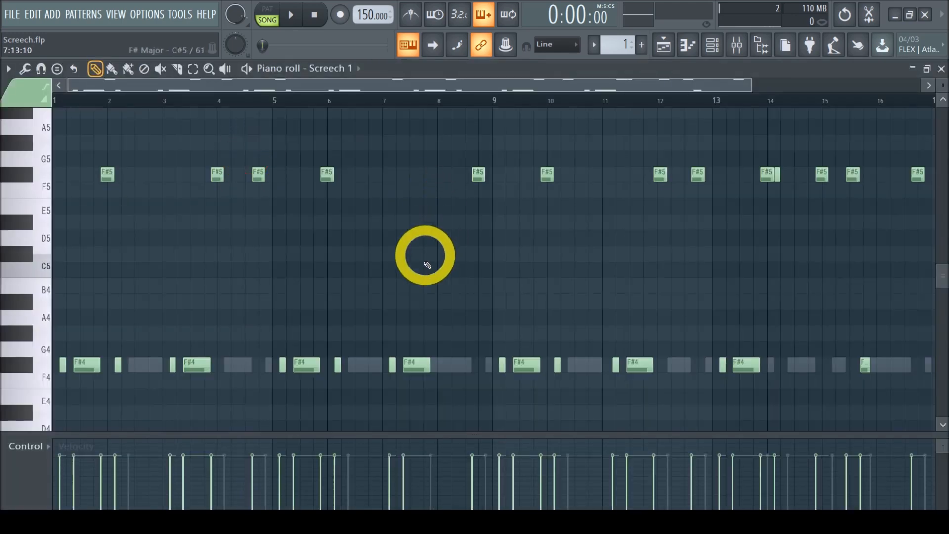
{"action": "left_click", "coordinate": [941, 69]}
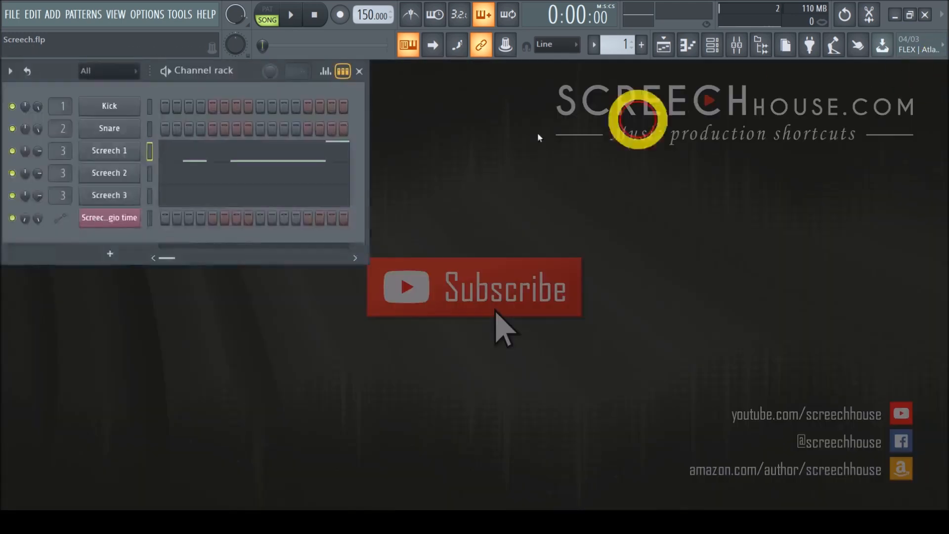
{"action": "left_click", "coordinate": [264, 170]}
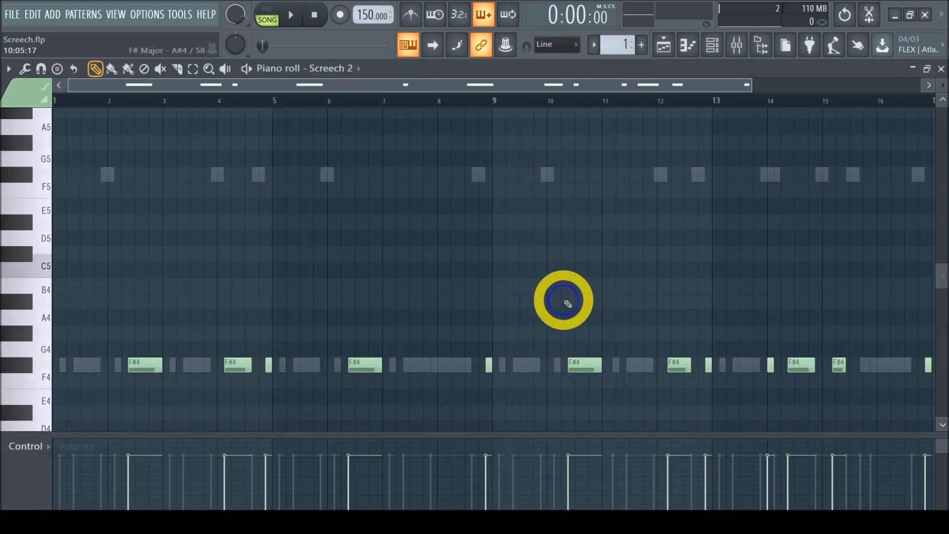
{"action": "scroll", "coordinate": [568, 297], "scroll_direction": "down", "scroll_amount": 3}
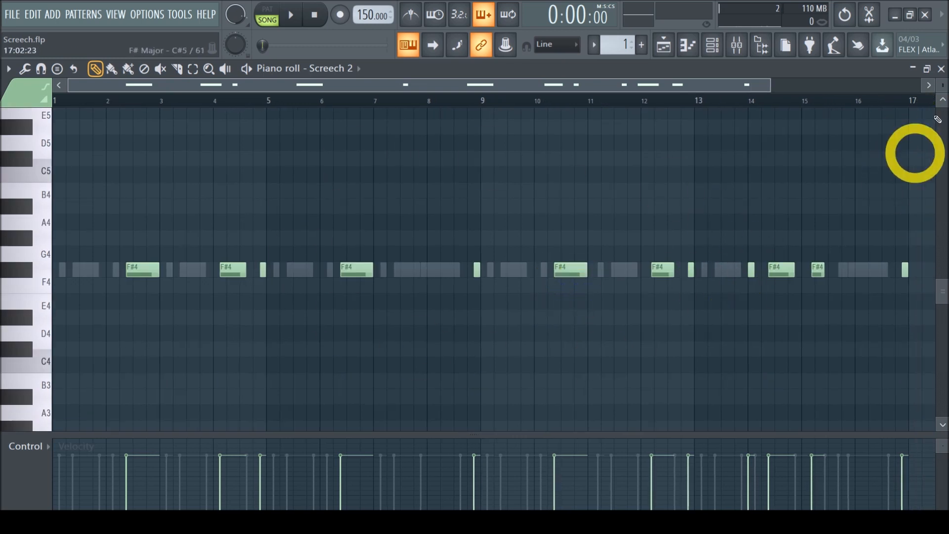
{"action": "left_click", "coordinate": [941, 69]}
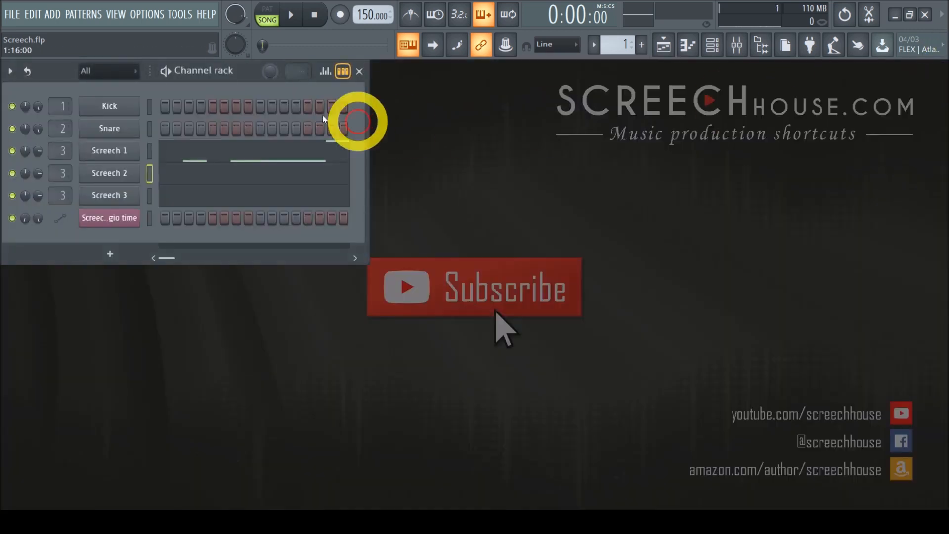
- Examine Screech 3's notes against the ghost notes of the other screeches across the whole pattern, and close the piano roll
{"action": "left_click", "coordinate": [210, 200]}
{"action": "scroll", "coordinate": [402, 186], "scroll_direction": "up", "scroll_amount": 3}
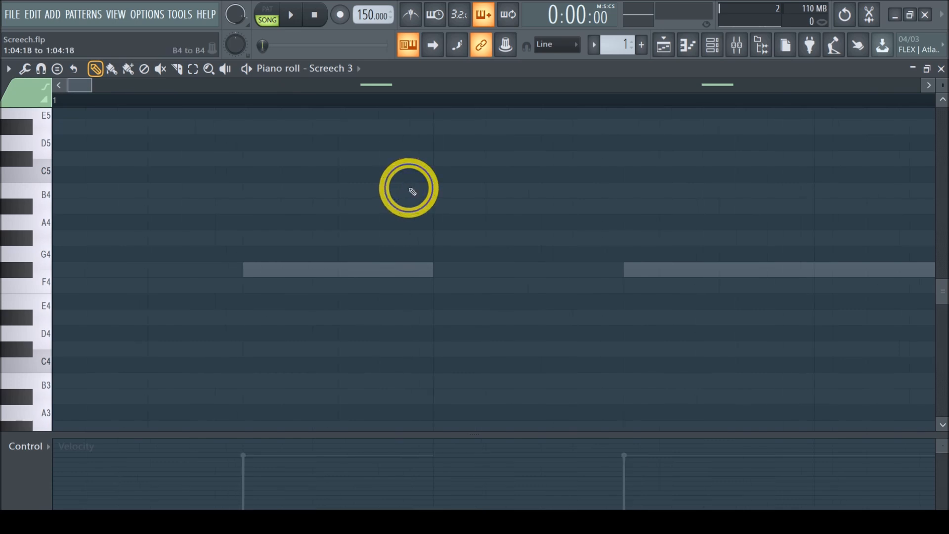
{"action": "scroll", "coordinate": [411, 190], "scroll_direction": "down", "scroll_amount": 5}
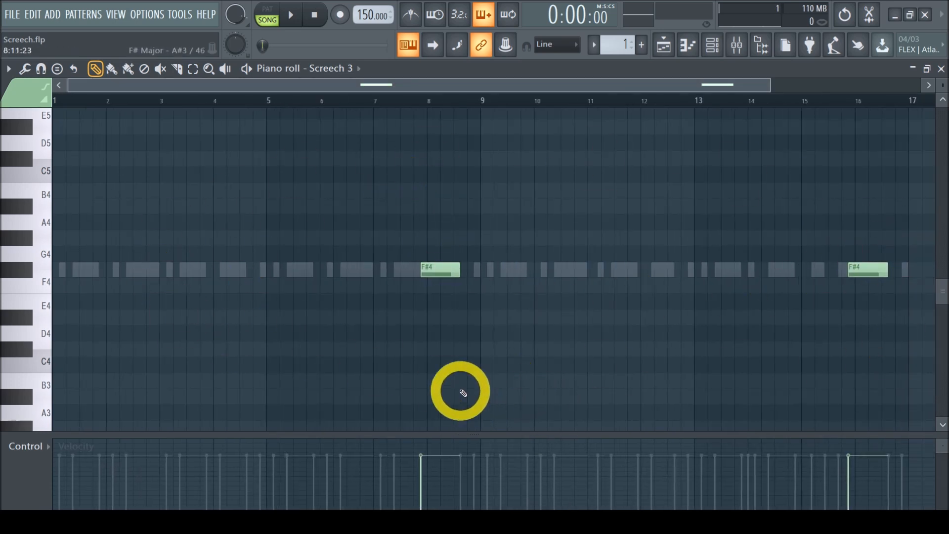
{"action": "scroll", "coordinate": [881, 265], "scroll_direction": "up", "scroll_amount": 3}
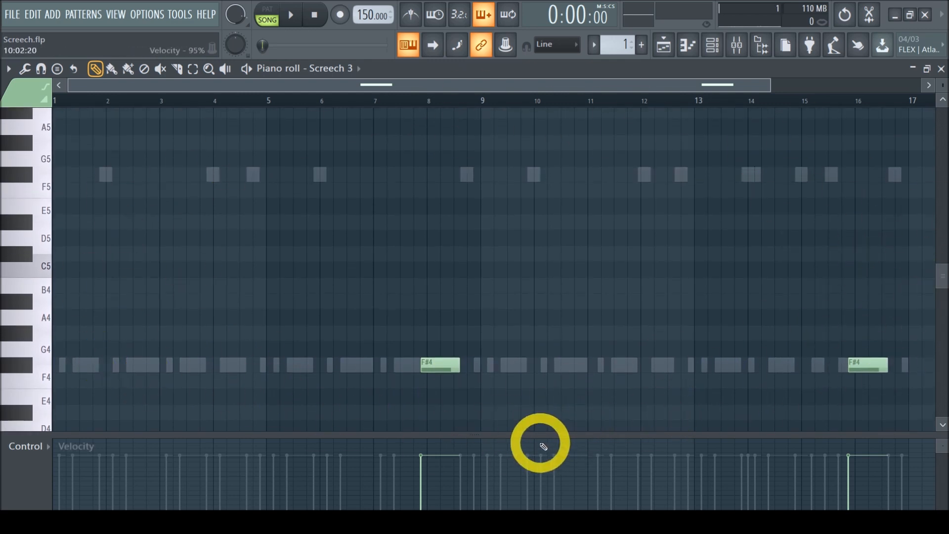
{"action": "left_click", "coordinate": [941, 68]}
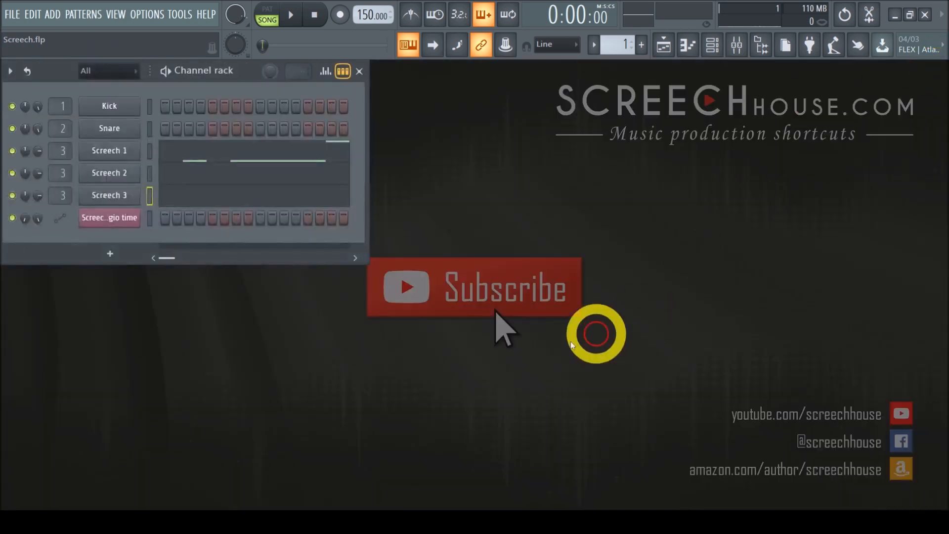